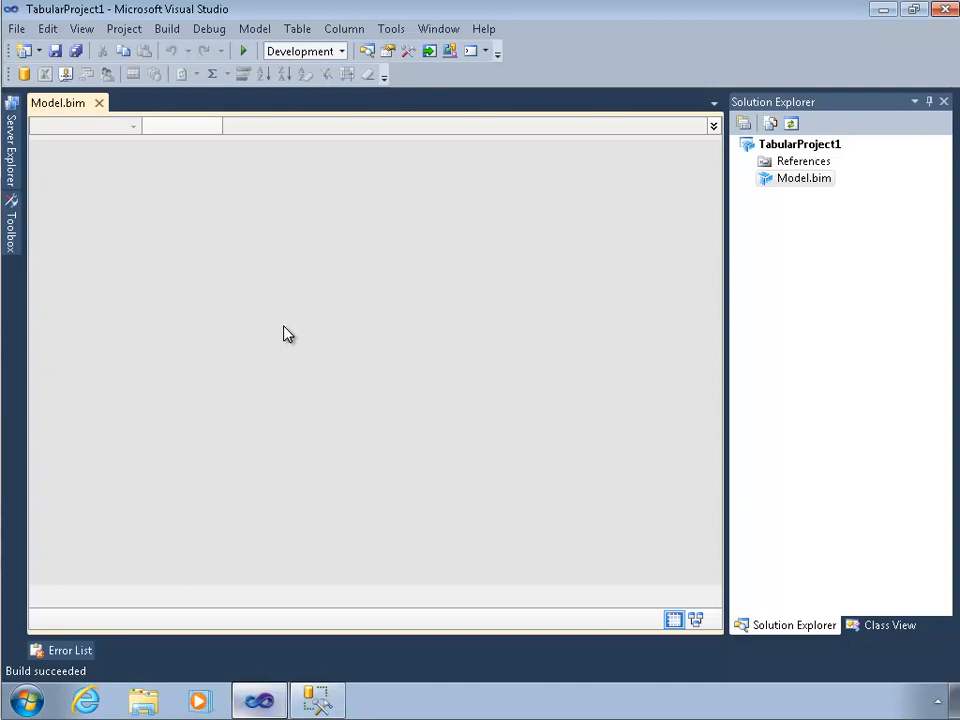
Start a Microsoft SQL Server import from labsql1's ContosoRetailDW database and confirm the connection test succeeds
click(254, 29)
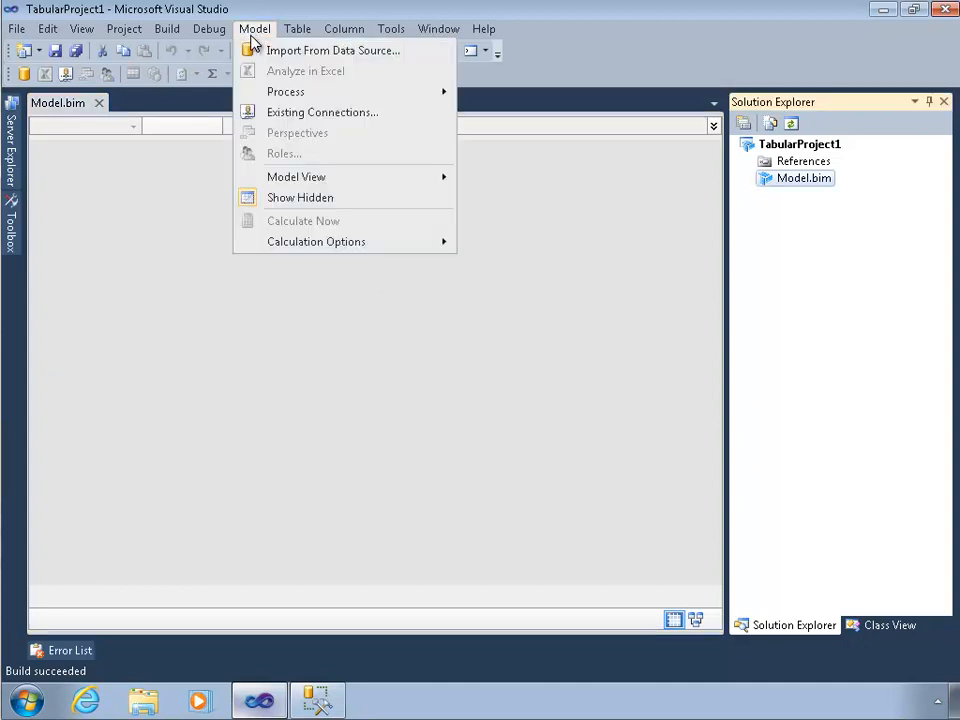
click(277, 52)
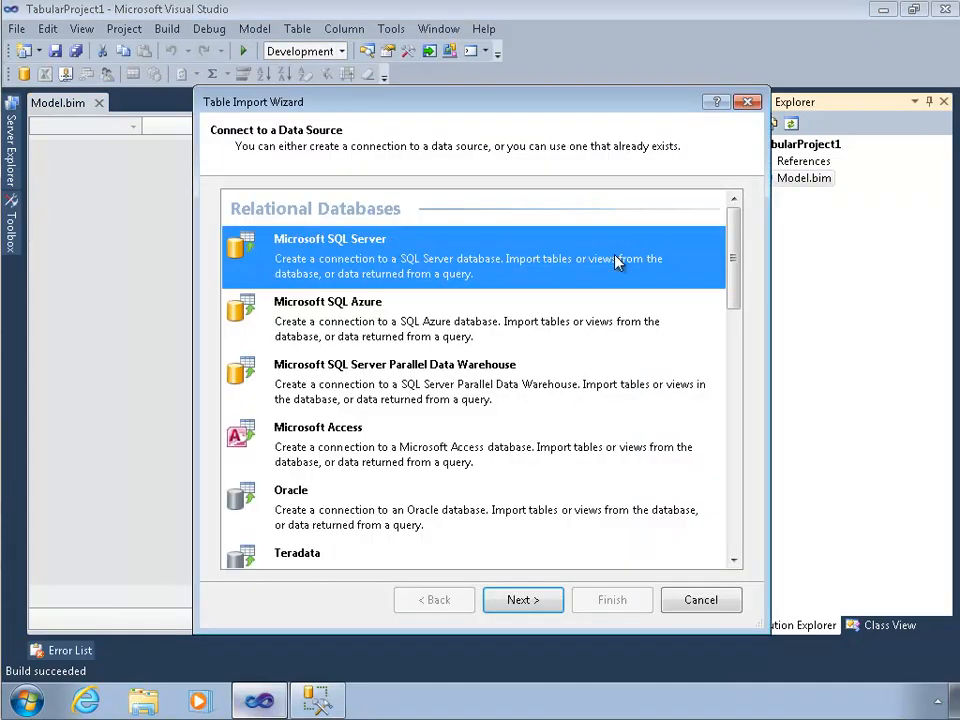
mouse_move(737, 249)
mouse_down()
mouse_move(739, 388)
mouse_move(737, 252)
mouse_up()
click(264, 257)
click(542, 603)
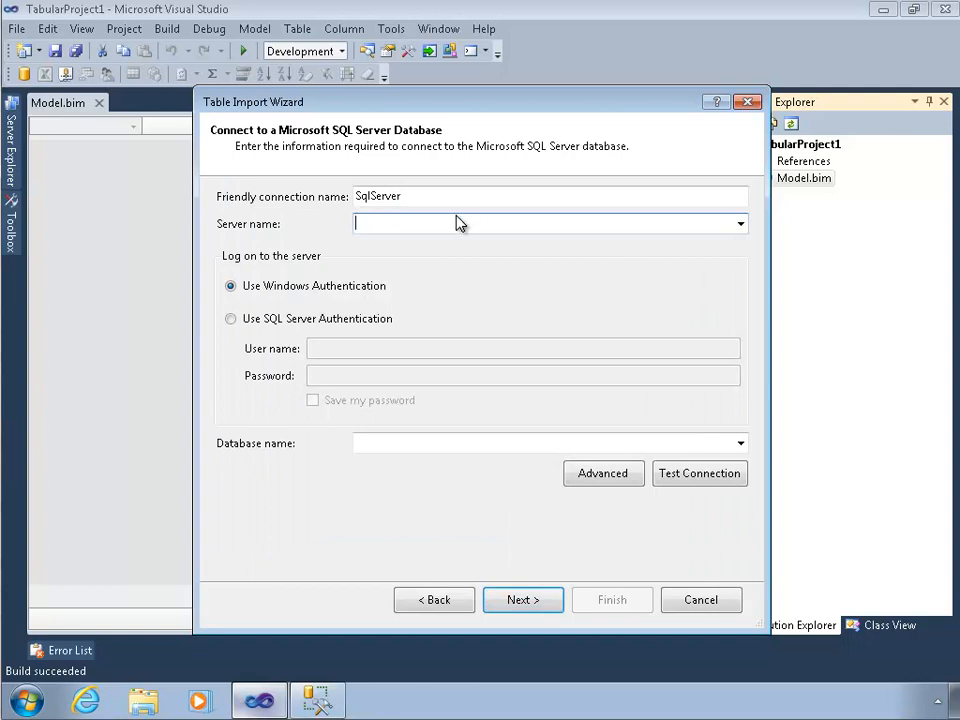
text(labsql1)
click(741, 446)
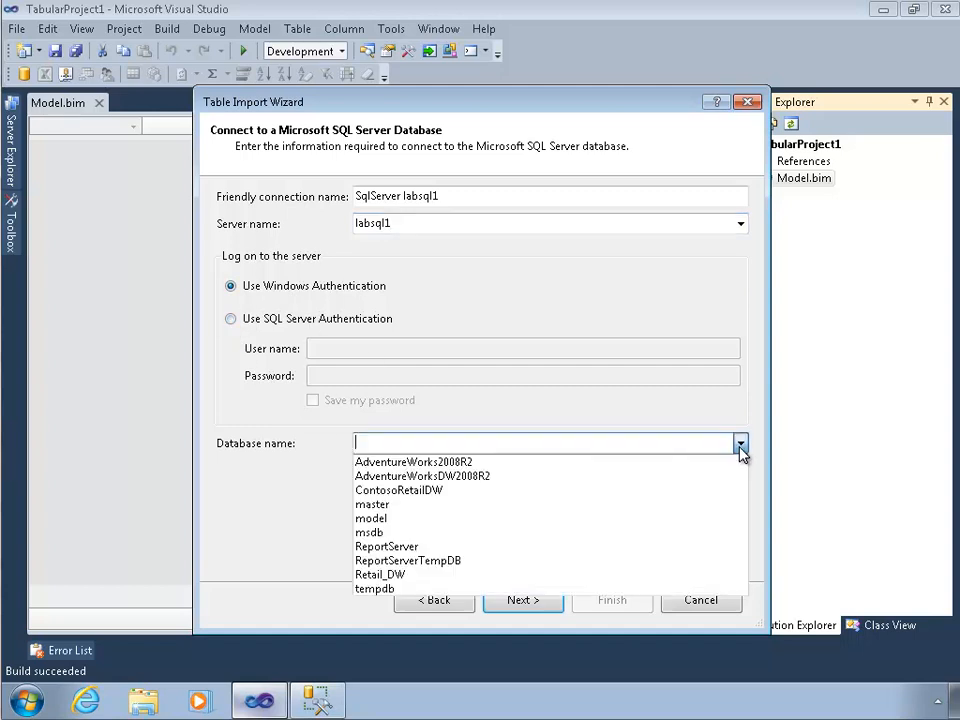
click(400, 490)
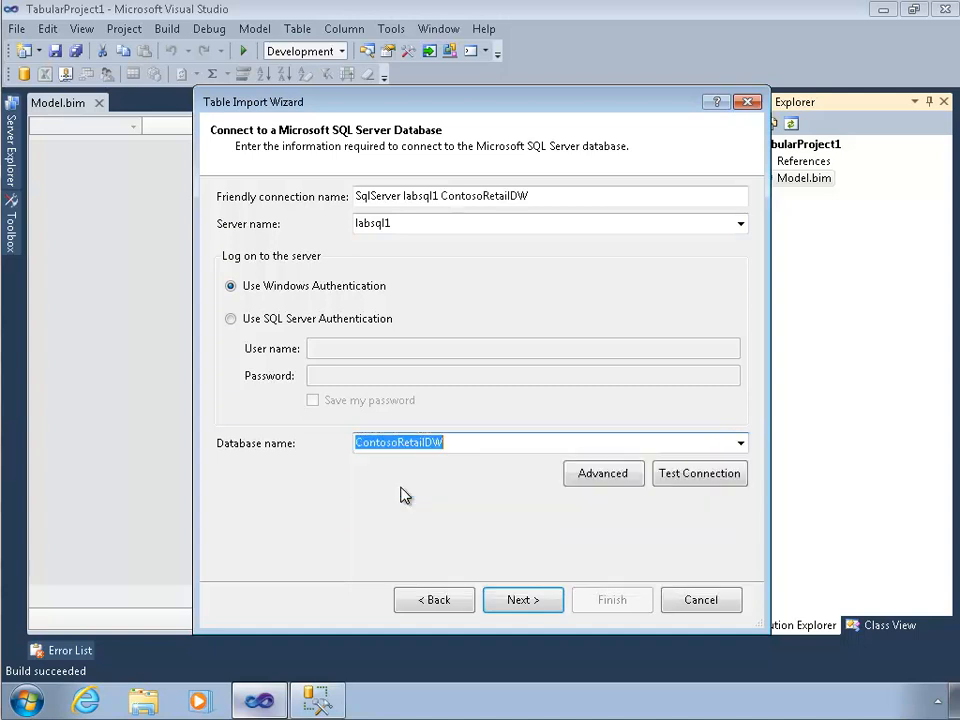
click(700, 478)
click(466, 394)
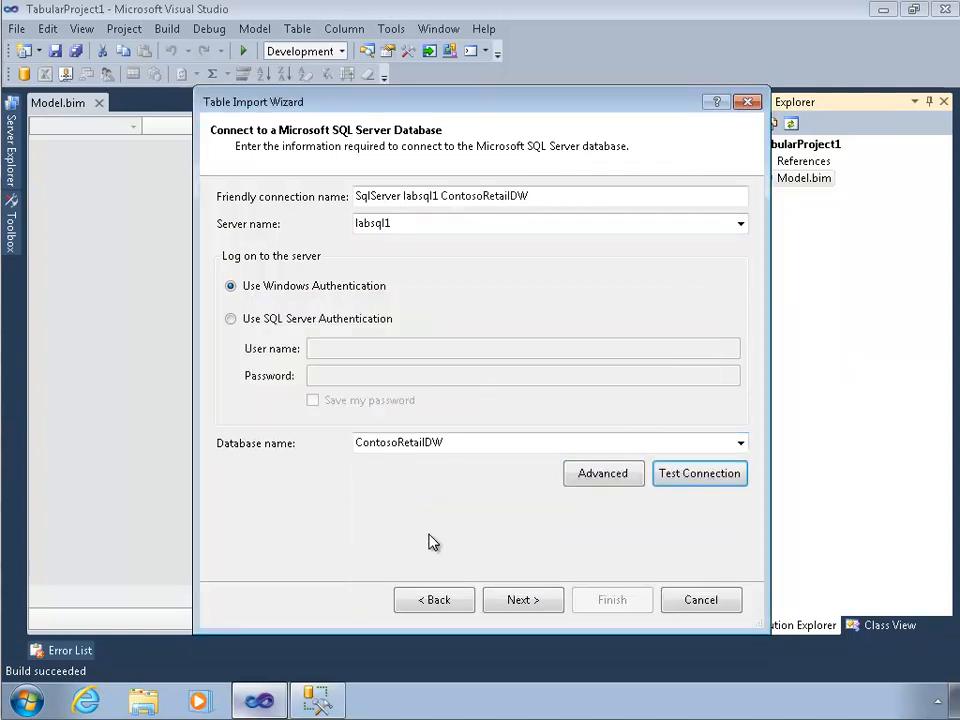
Enter the Windows account user name and password as the import credentials
click(523, 600)
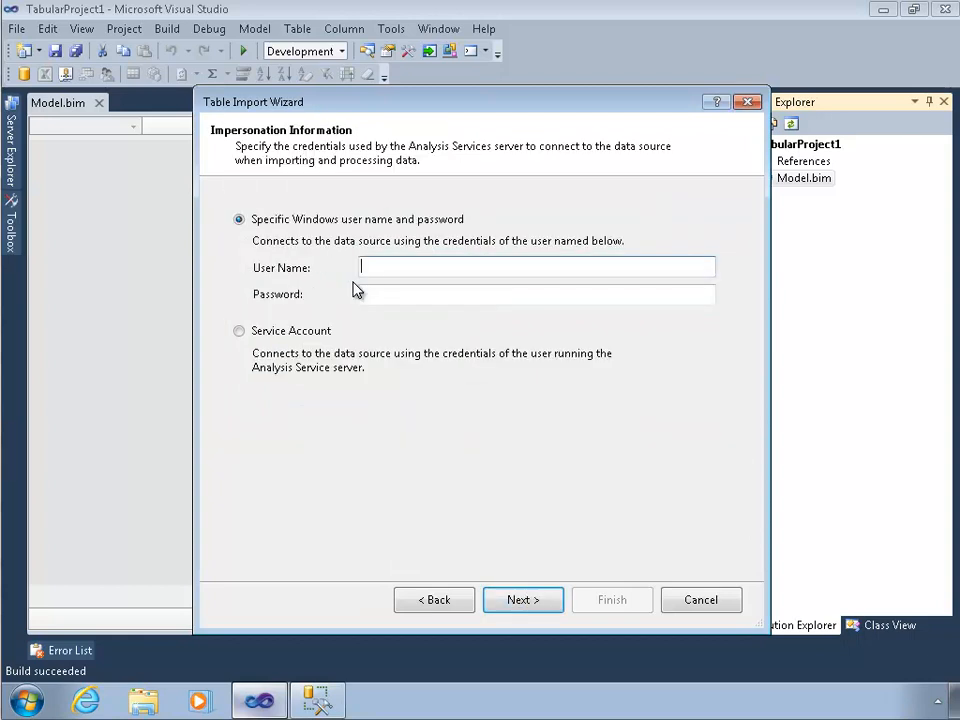
text(kerr\rob)
key(Tab)
text(*********)
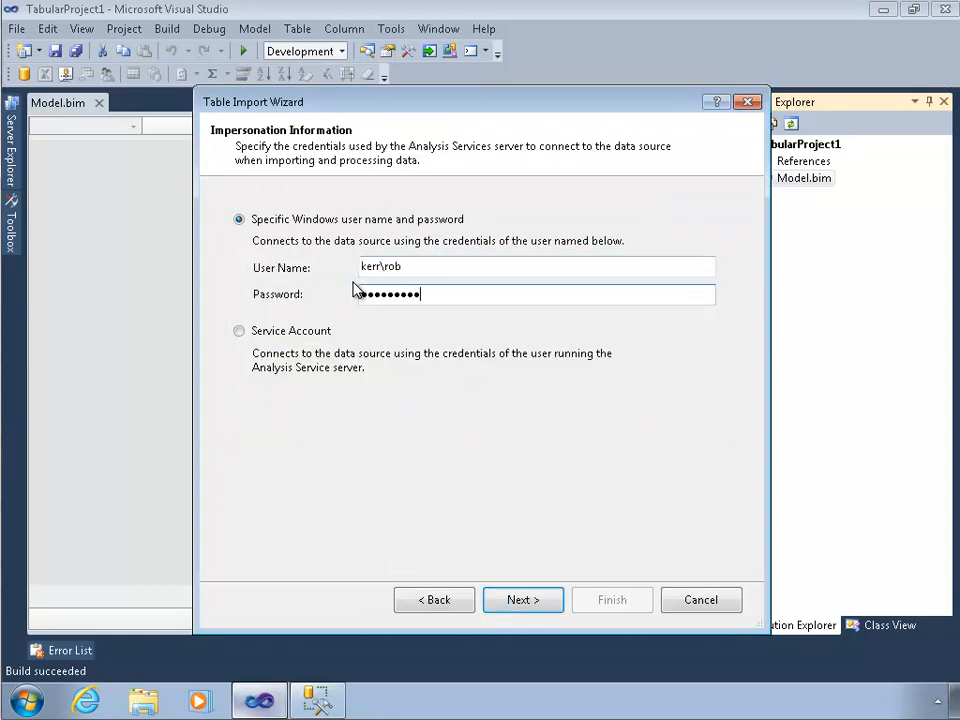
click(553, 604)
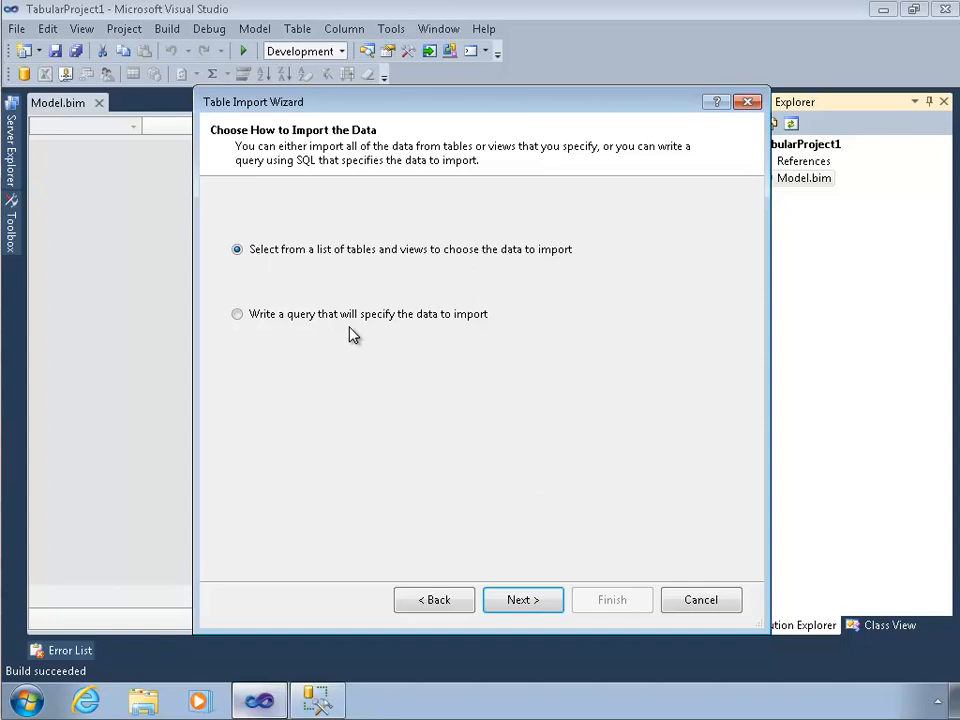
Select FactSales from the table list and add its 6 related tables
click(536, 600)
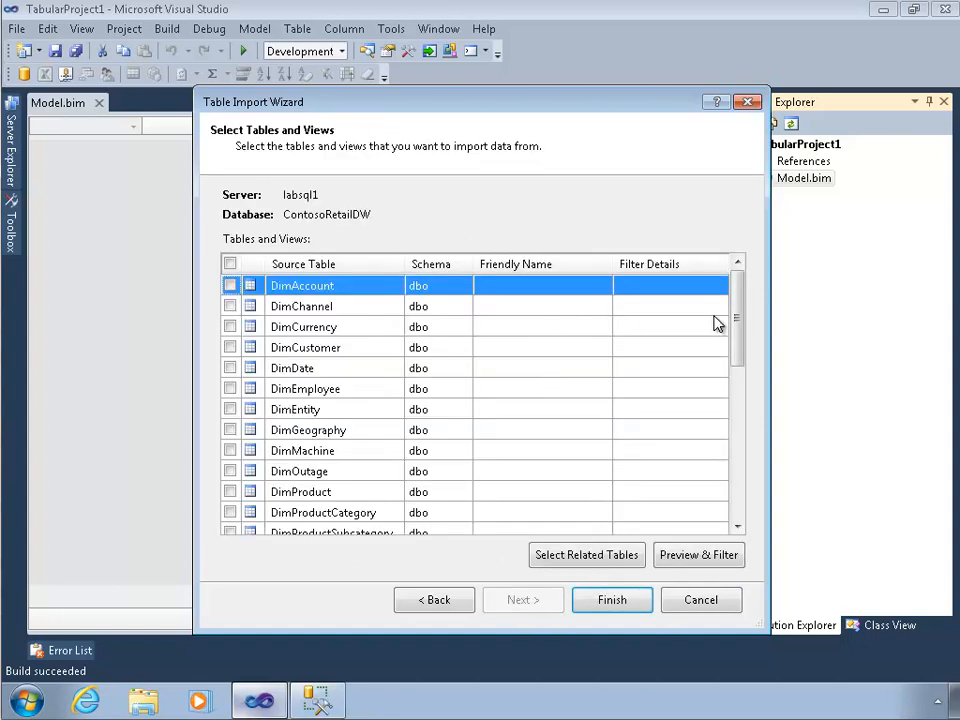
drag(744, 298, 746, 439)
click(230, 389)
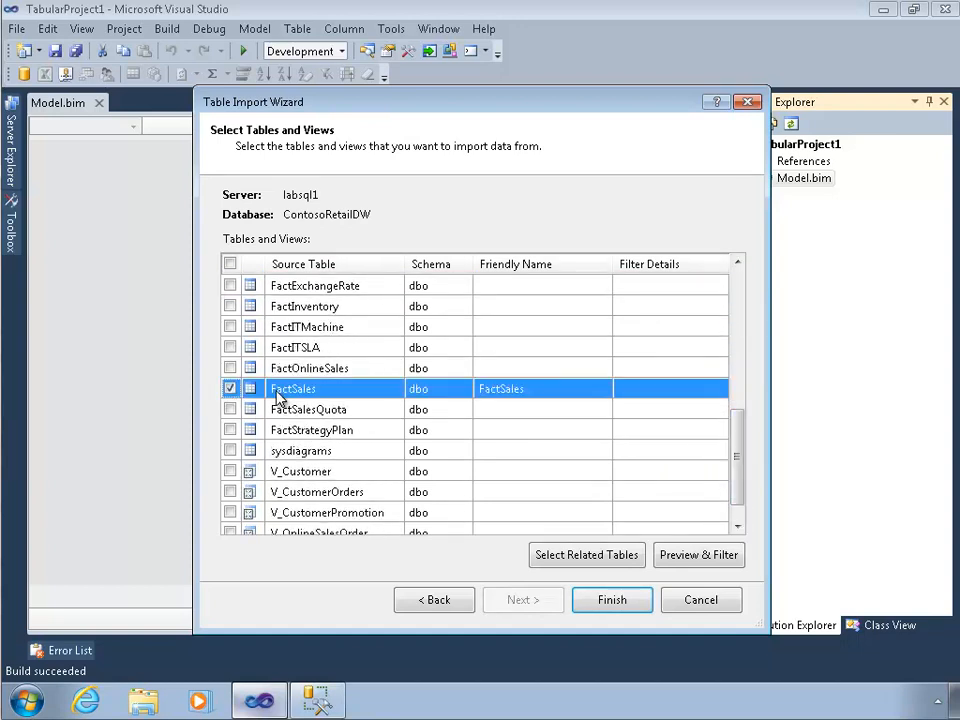
mouse_move(739, 463)
mouse_down()
mouse_move(729, 347)
mouse_move(740, 465)
mouse_up()
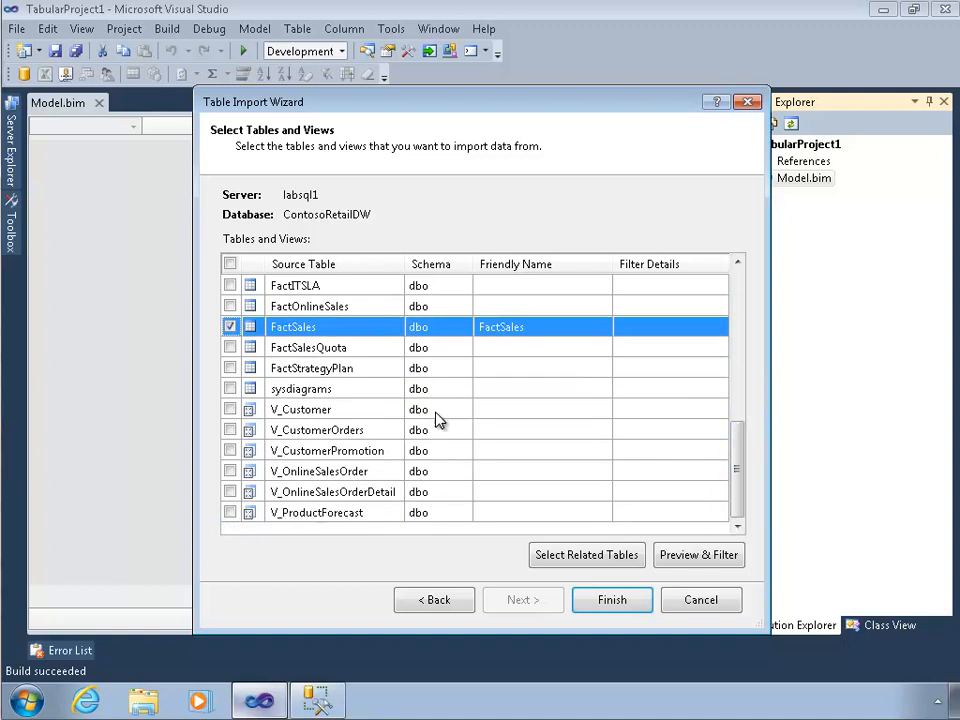
click(556, 563)
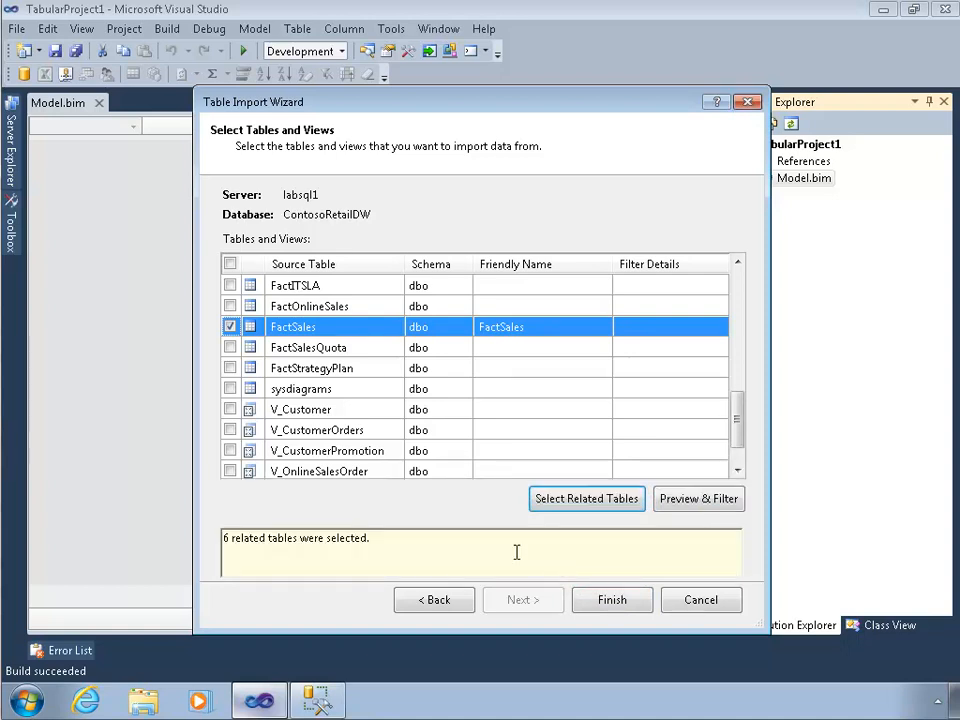
mouse_move(744, 426)
mouse_down()
mouse_move(740, 291)
mouse_move(742, 416)
mouse_up()
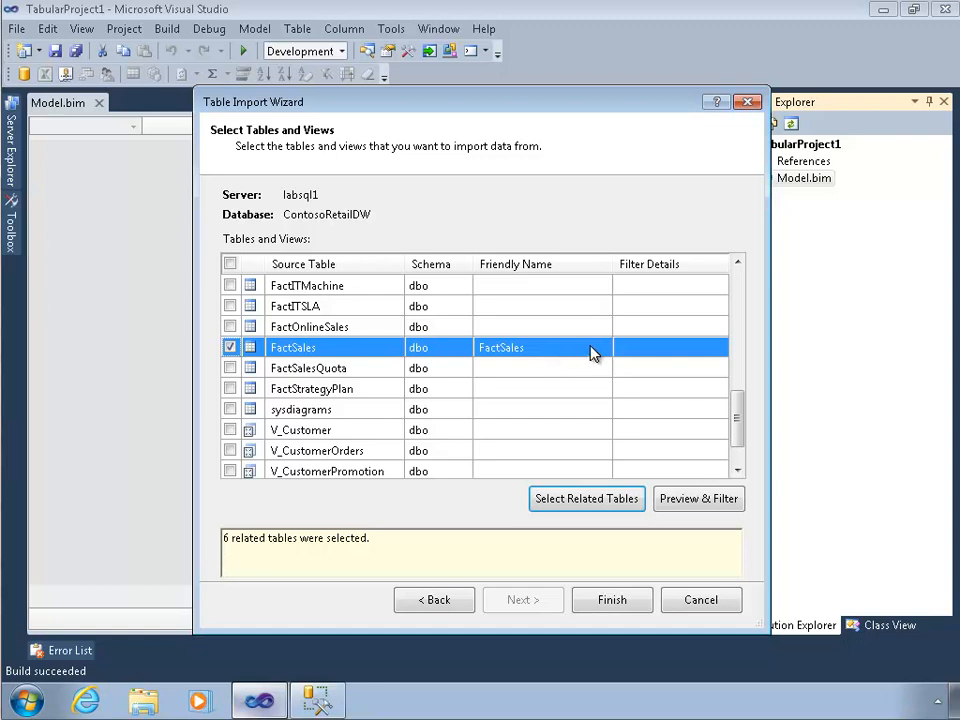
Preview the FactSales rows and choose a Date Filters > Between condition on DateKey
click(699, 500)
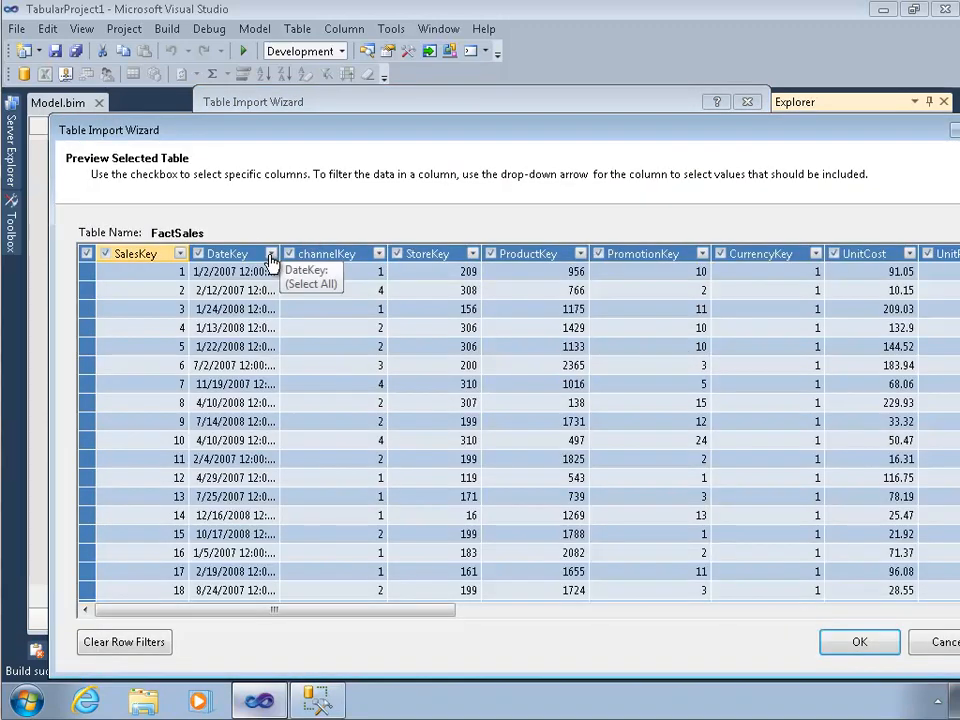
drag(304, 612, 658, 628)
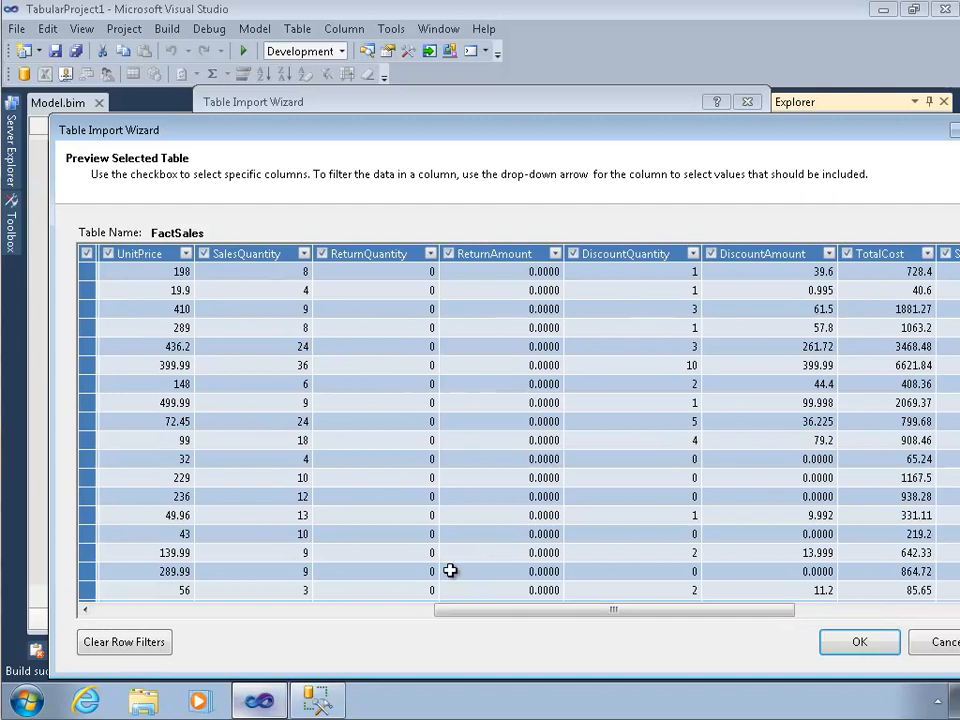
drag(567, 603, 881, 616)
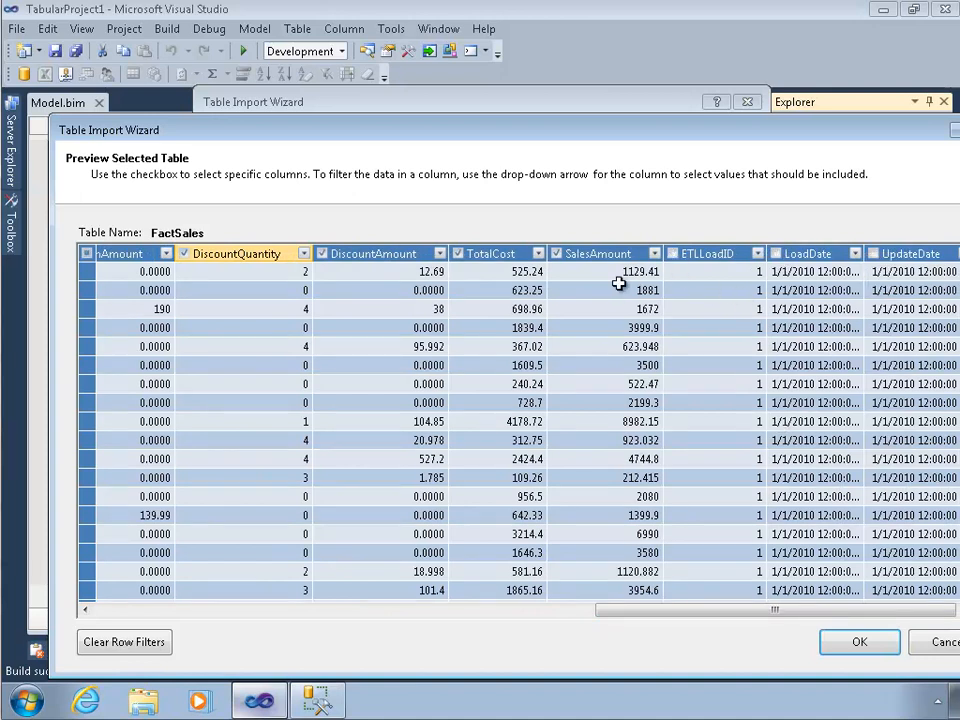
drag(810, 611, 165, 594)
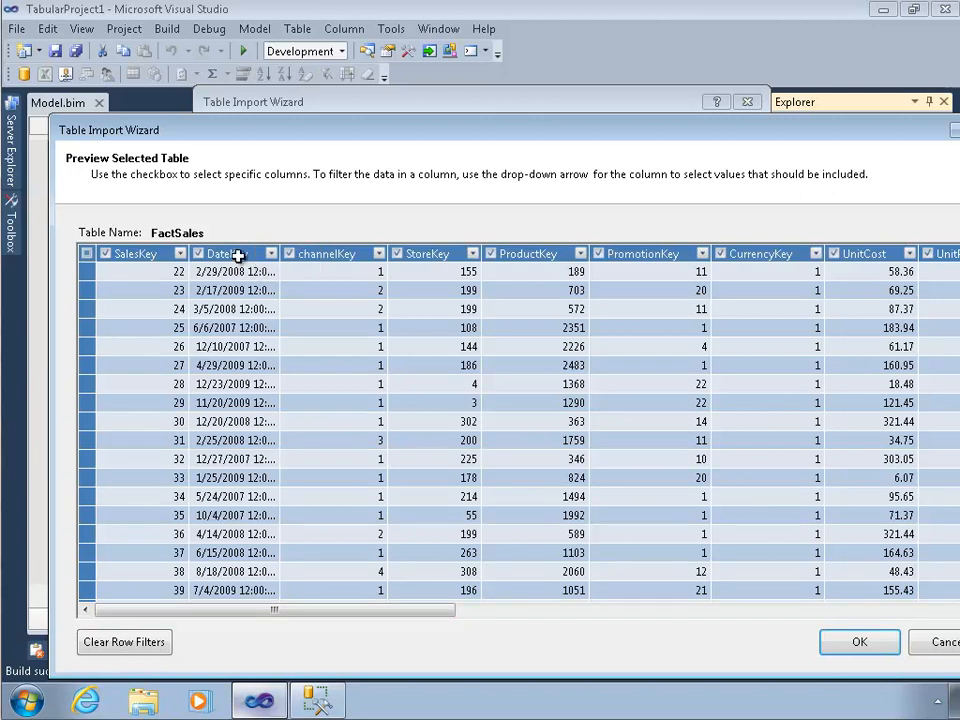
click(272, 256)
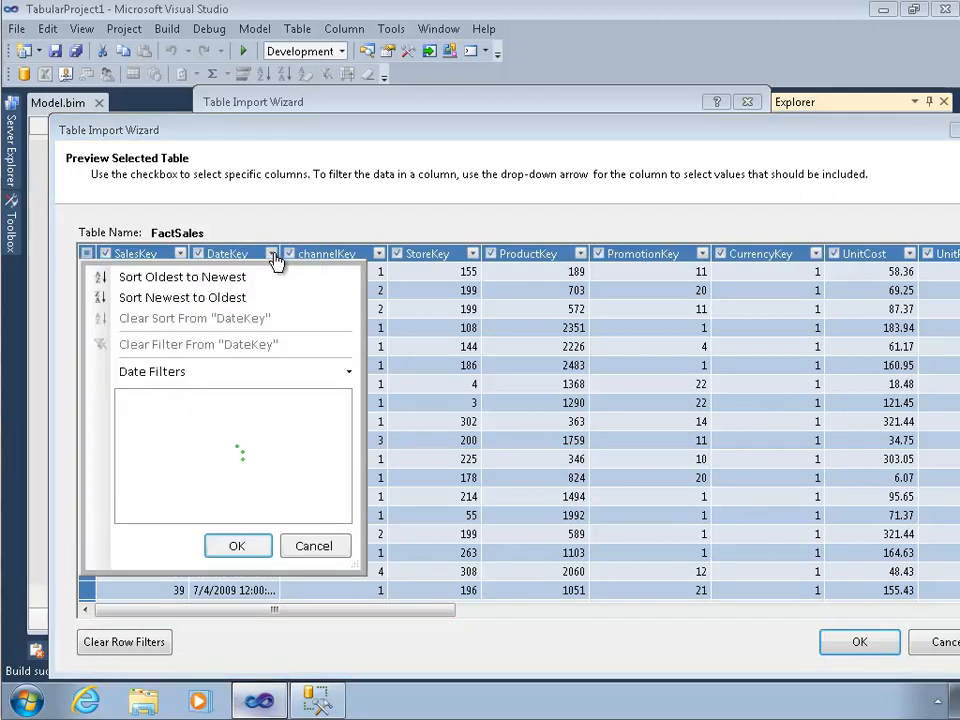
click(346, 371)
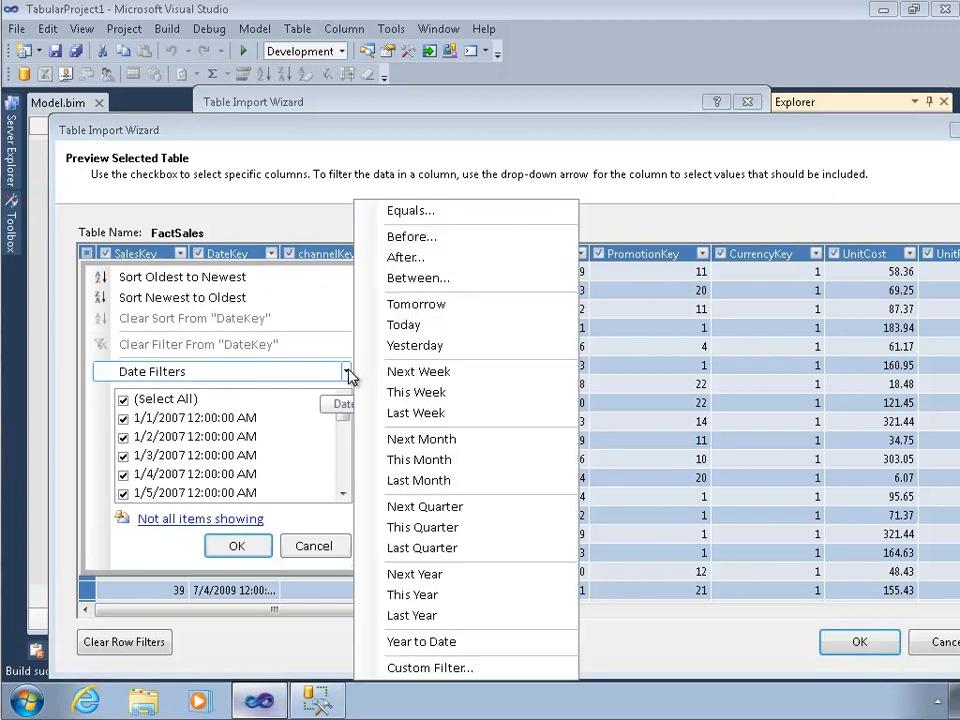
click(424, 280)
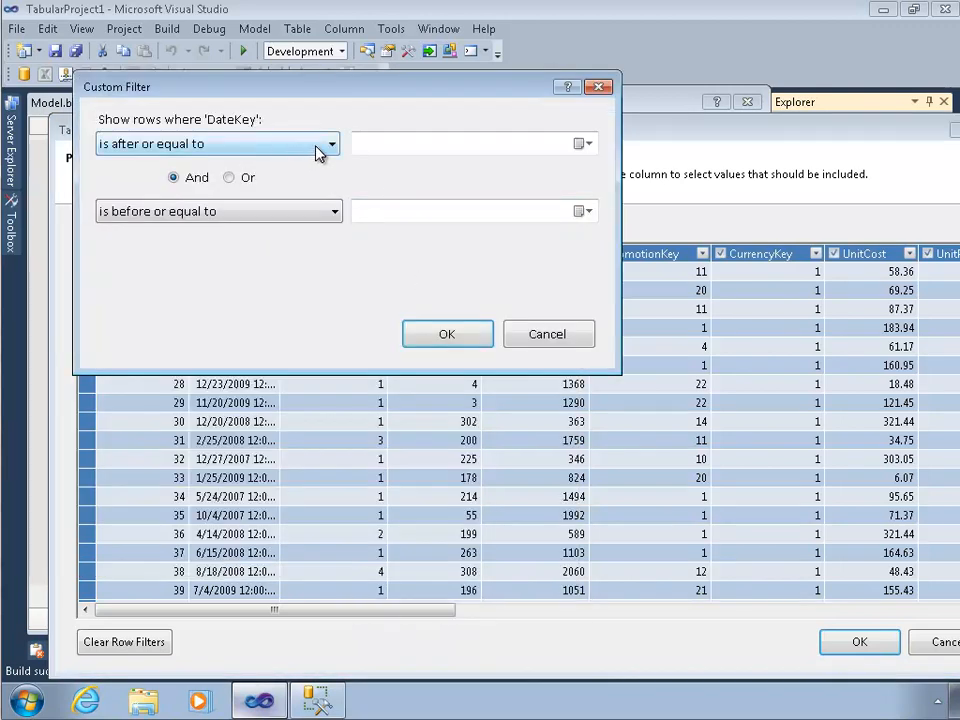
Filter DateKey from 1/1/2007 through 7/31/2007 in the Custom Filter and apply it
click(585, 144)
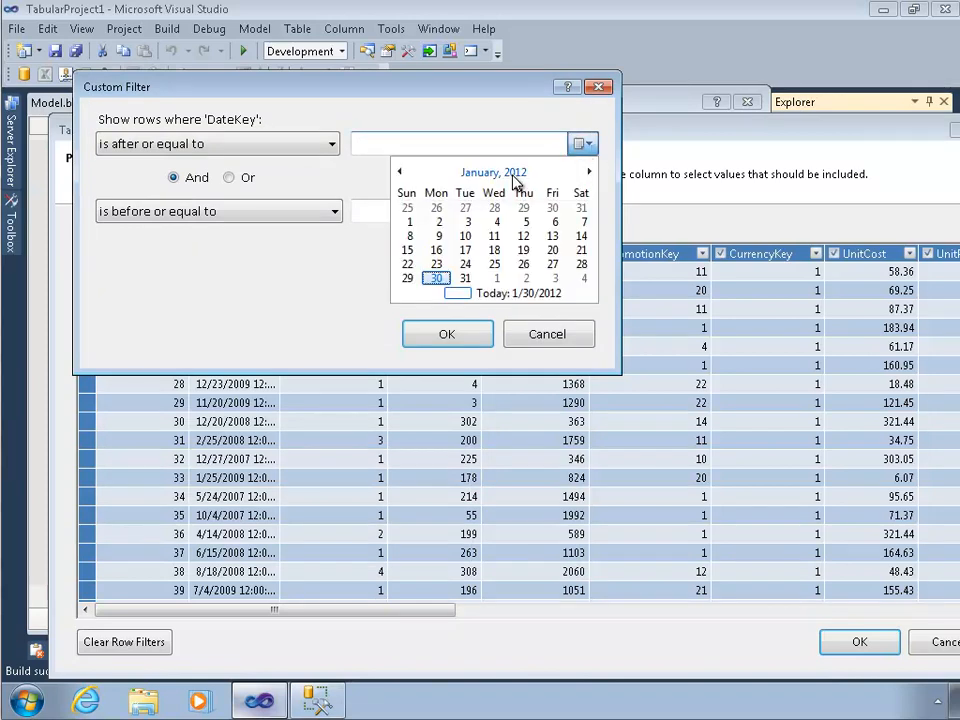
click(438, 275)
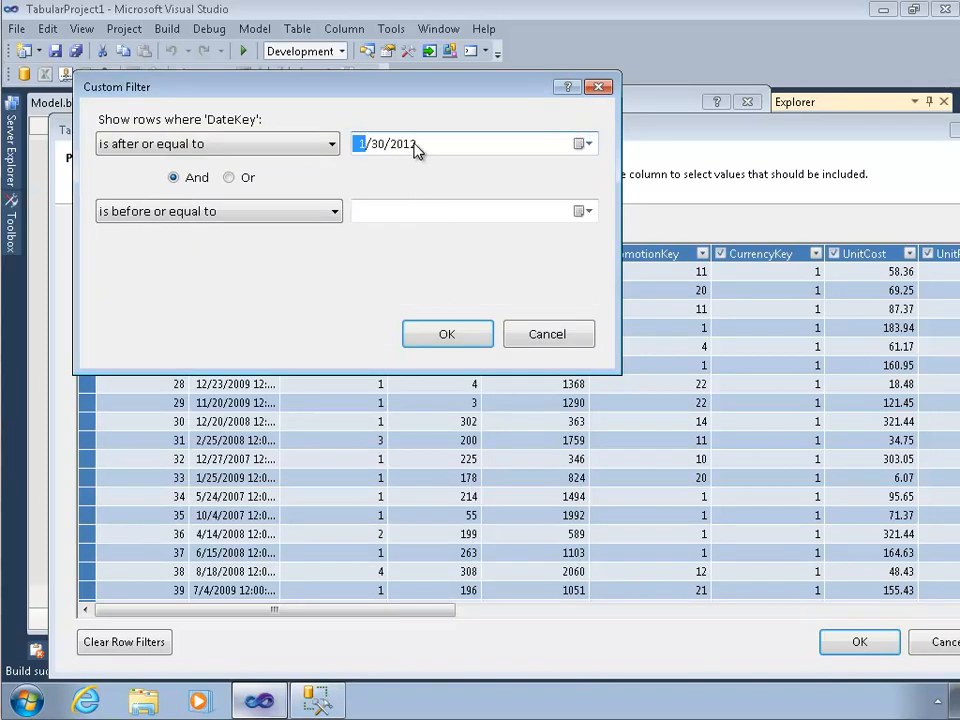
text(1/ 1/2007)
key(Tab)
click(581, 211)
click(439, 345)
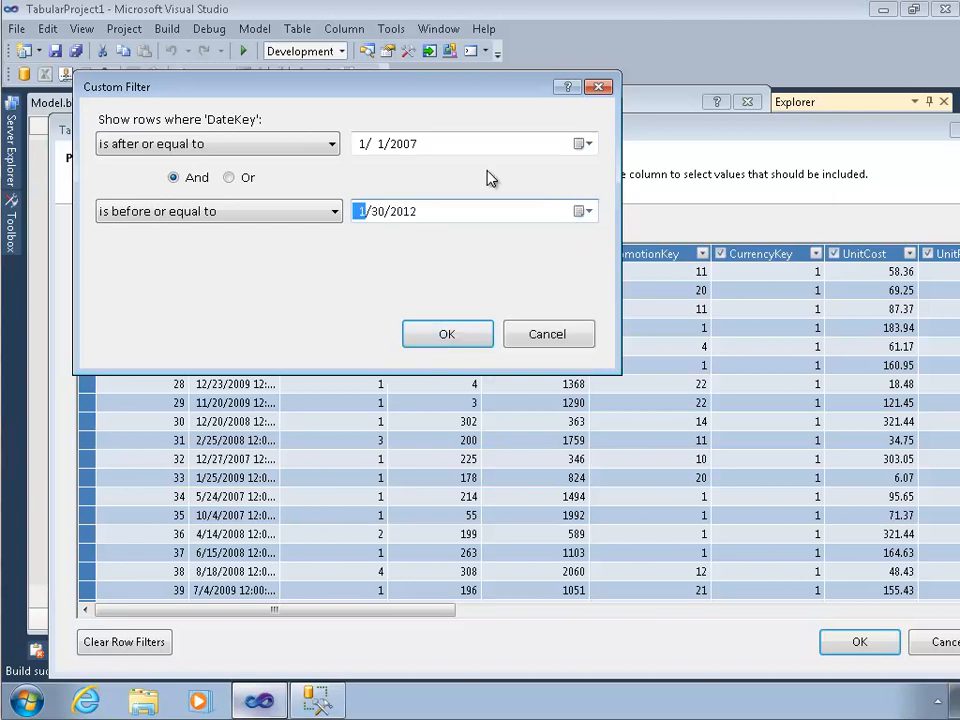
text(12/31/2007)
click(358, 213)
key(Tab)
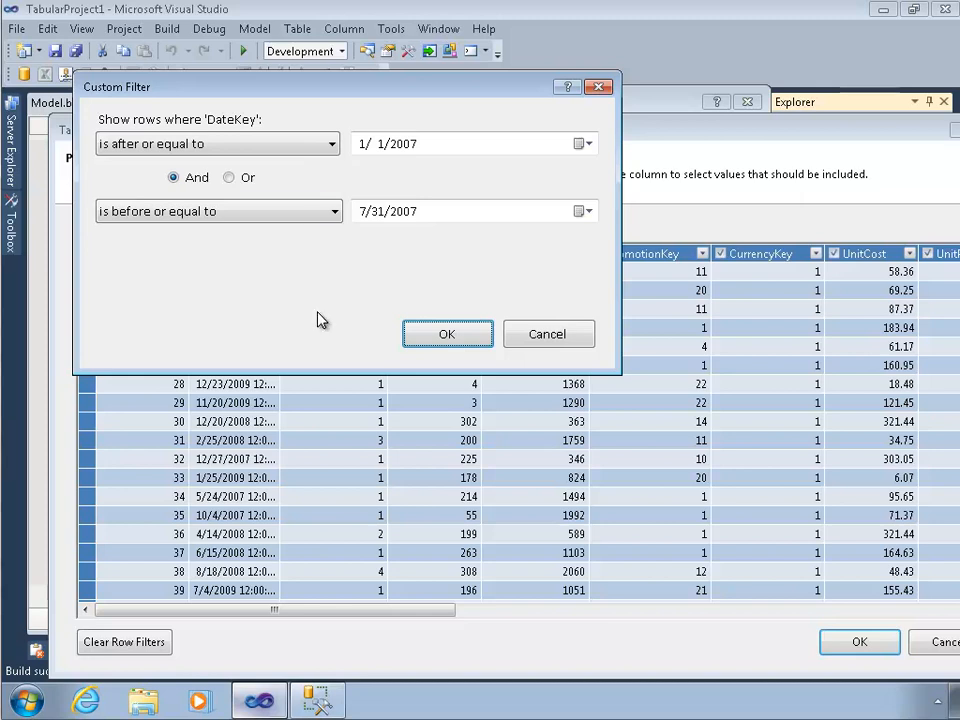
click(445, 338)
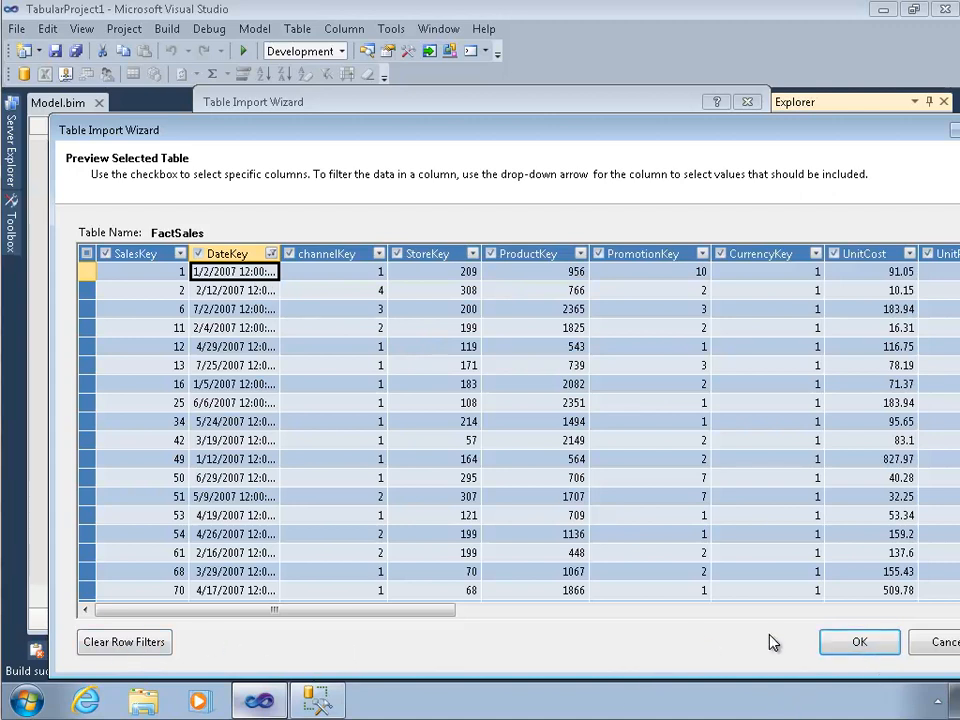
Accept the filtered preview and import all 7 tables, including 864,387 FactSales rows
click(836, 643)
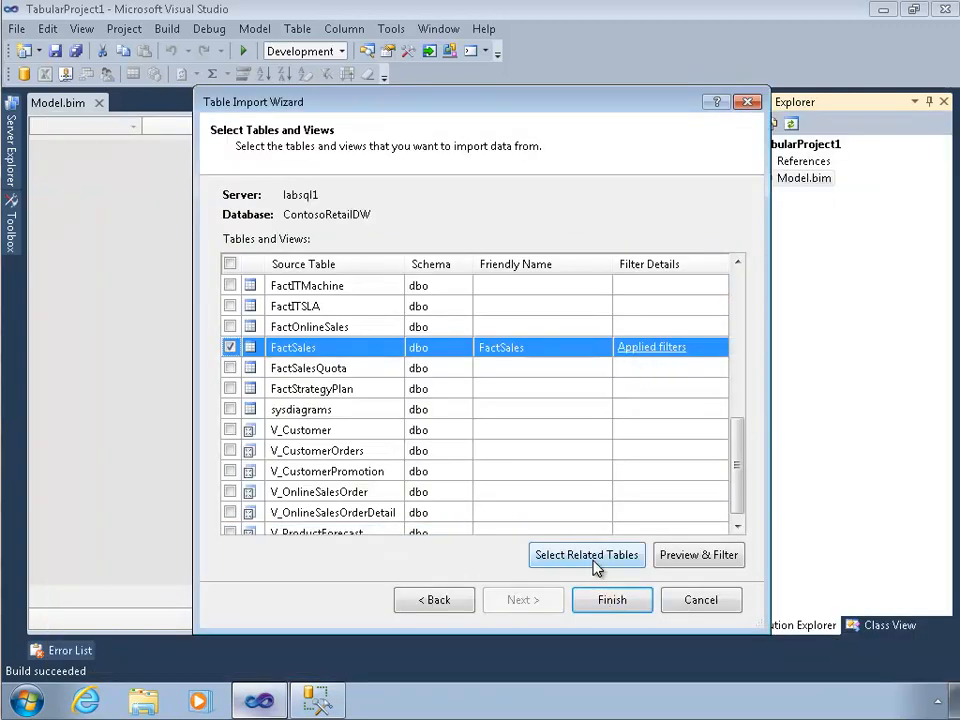
click(598, 606)
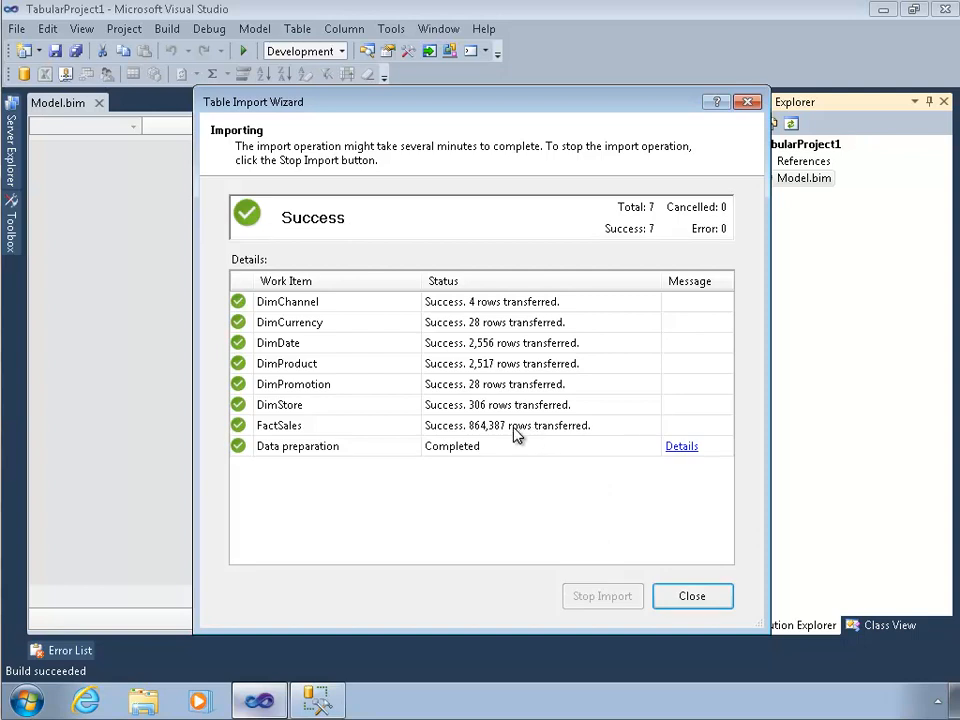
click(701, 600)
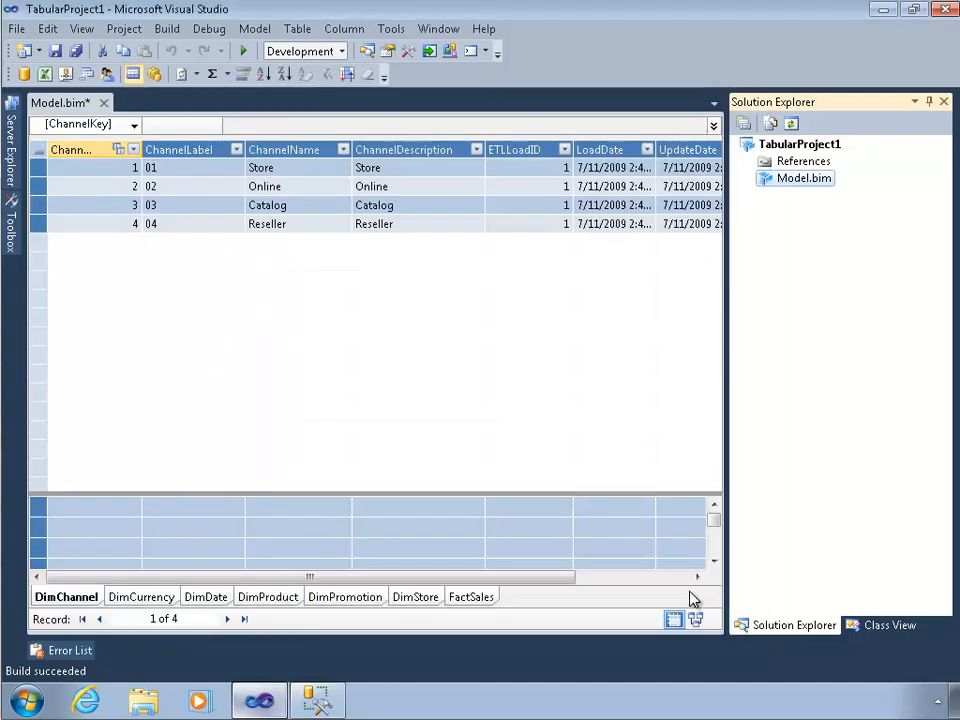
Review the DimCurrency, DimDate, DimProduct, DimPromotion, DimStore and FactSales tables
click(150, 600)
click(210, 600)
click(272, 600)
click(347, 600)
click(418, 600)
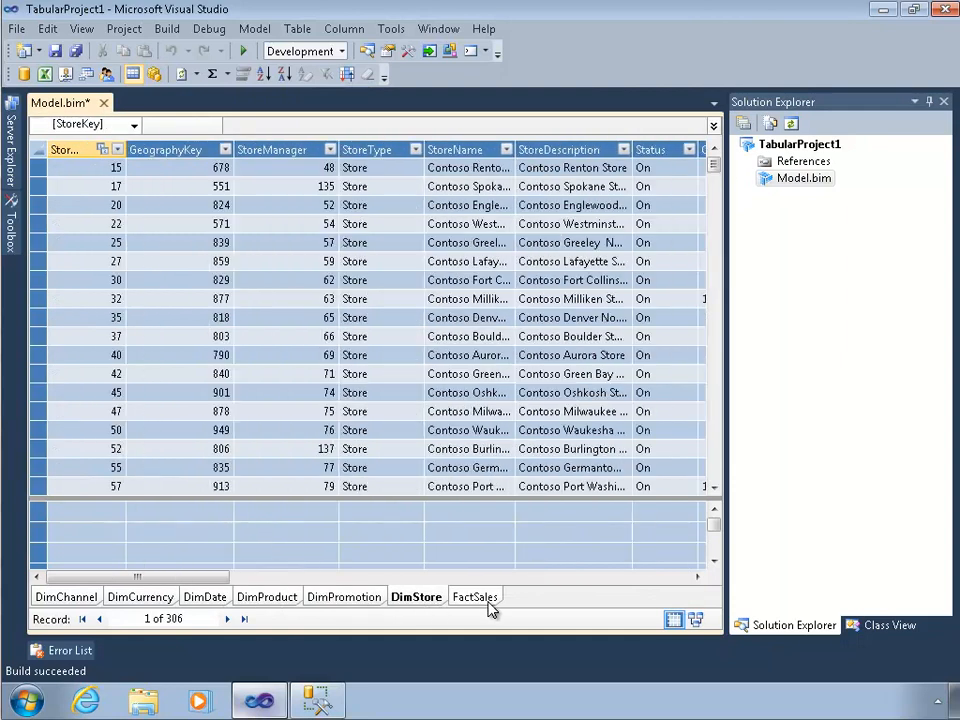
click(490, 596)
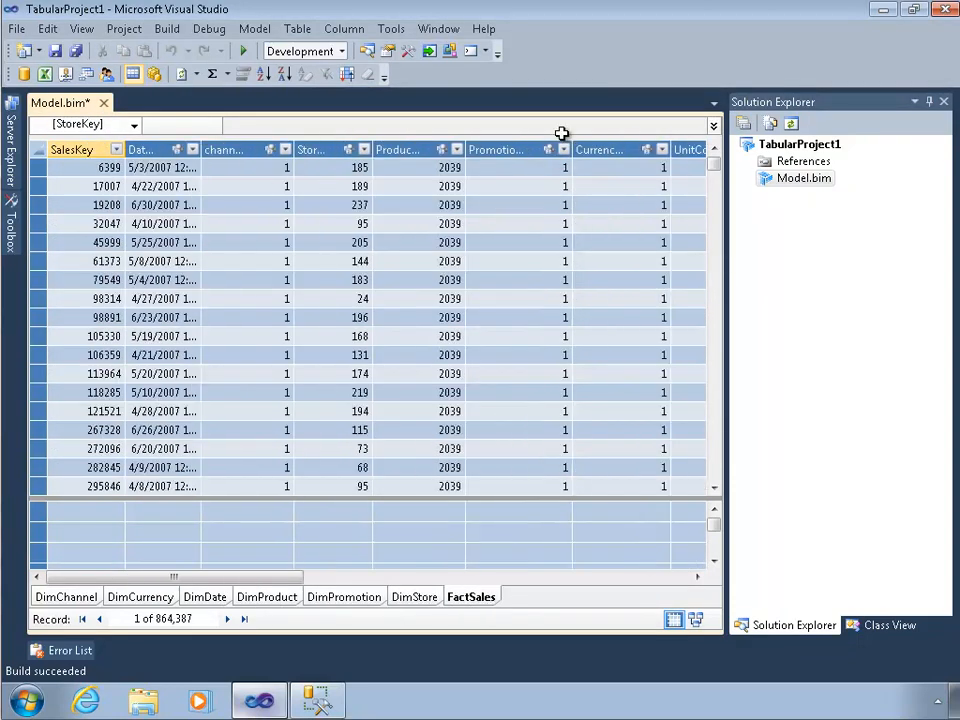
Open Manage Relationships from a FactSales CurrencyKey cell
click(615, 167)
click(297, 28)
click(315, 72)
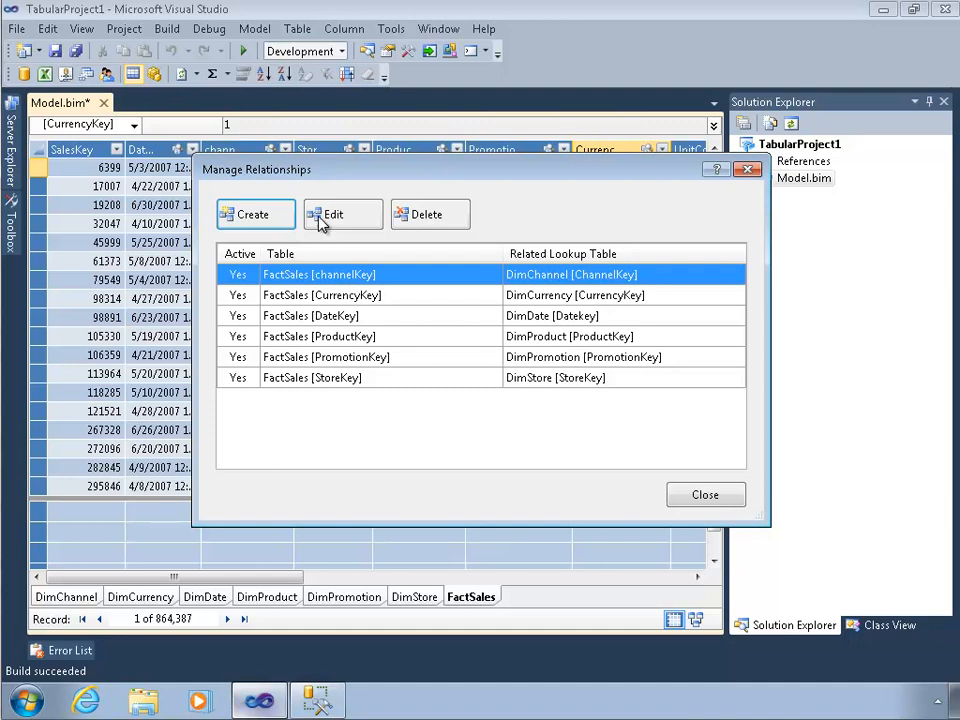
Inspect the FactSales–DimChannel relationship without changes and close Manage Relationships
click(256, 215)
click(725, 479)
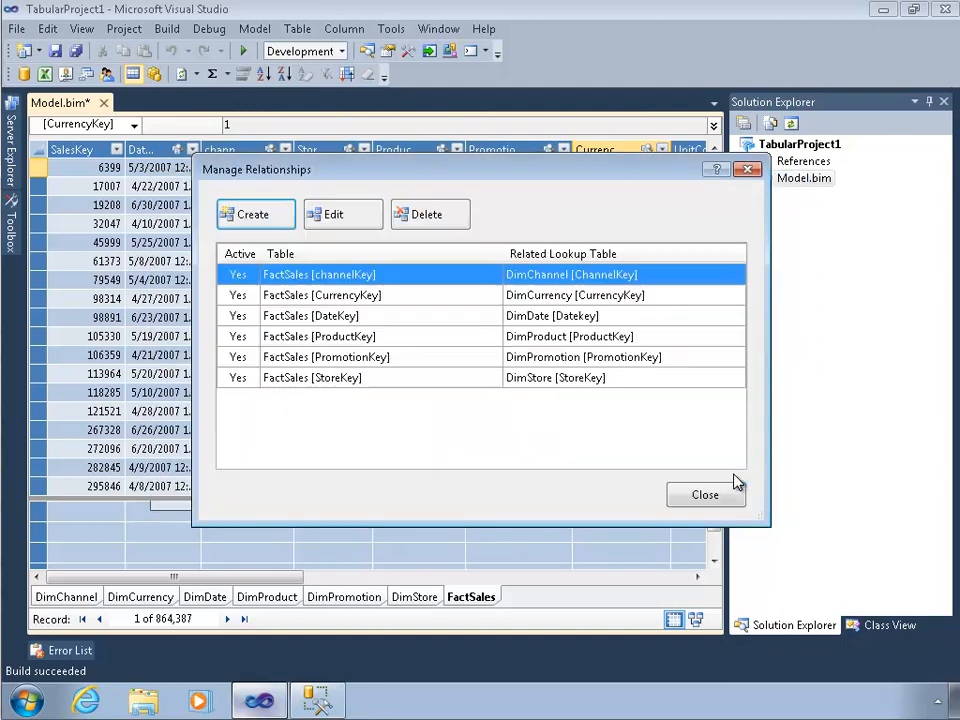
click(349, 218)
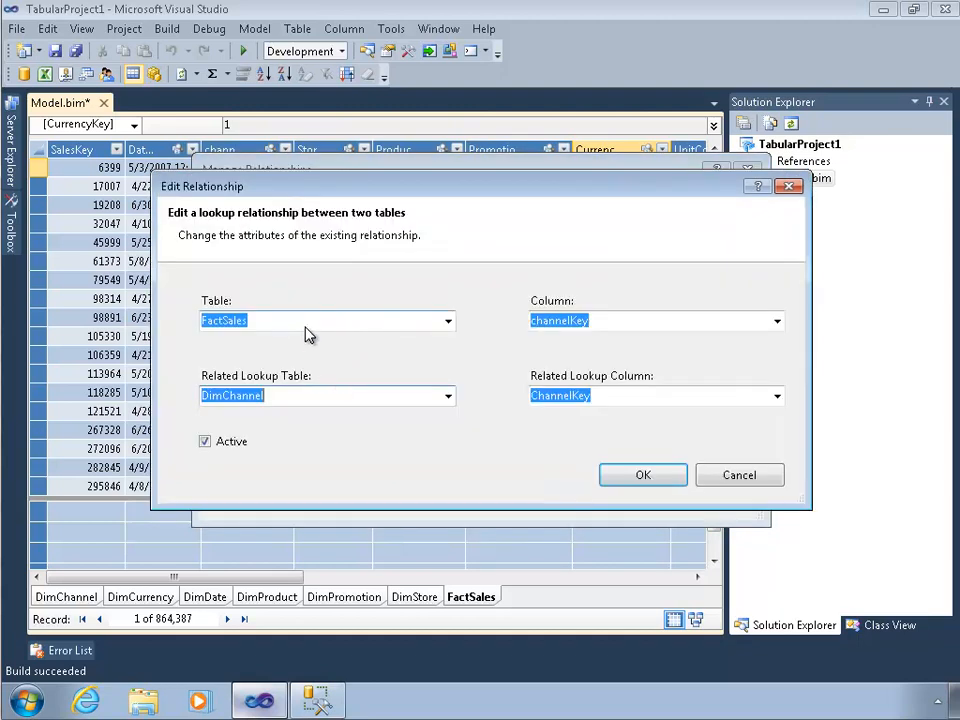
click(722, 479)
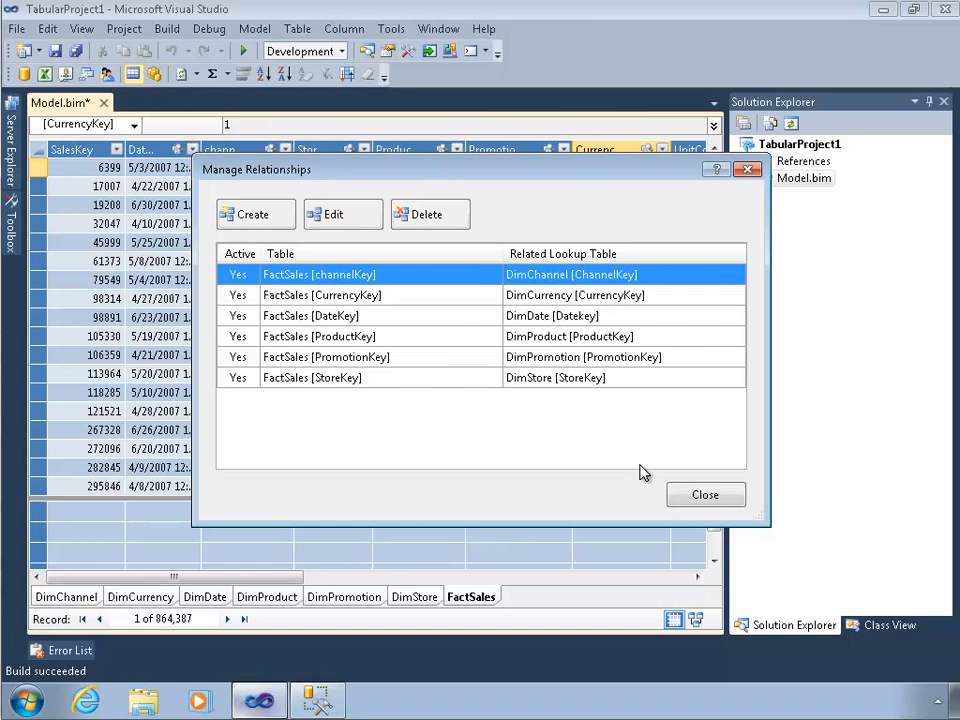
click(712, 498)
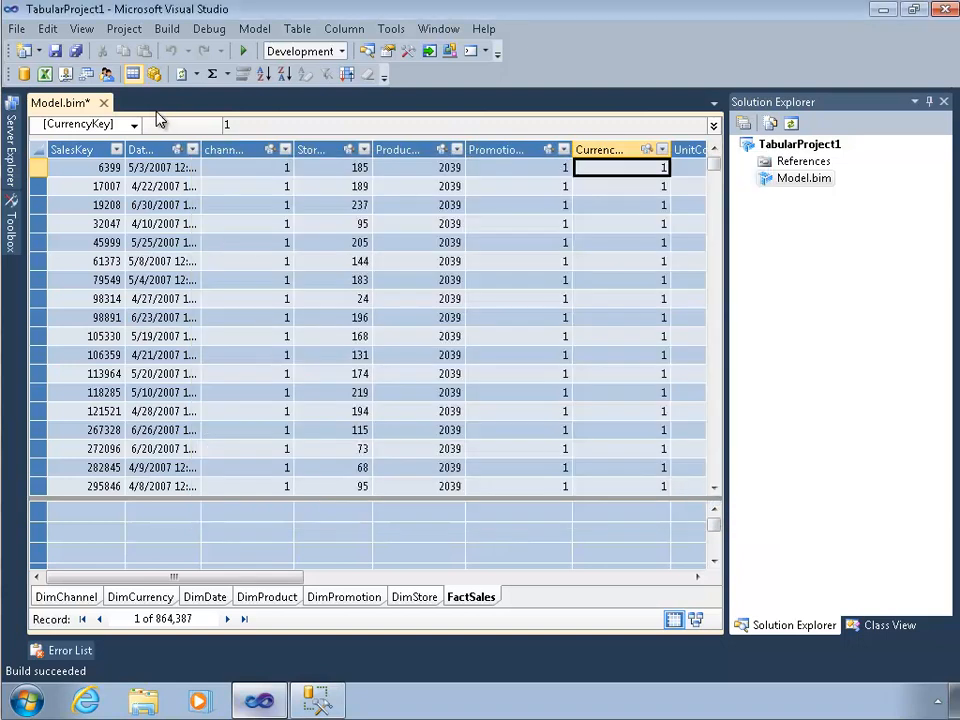
Save all changes and analyze the model in Excel as the current Windows user
click(76, 50)
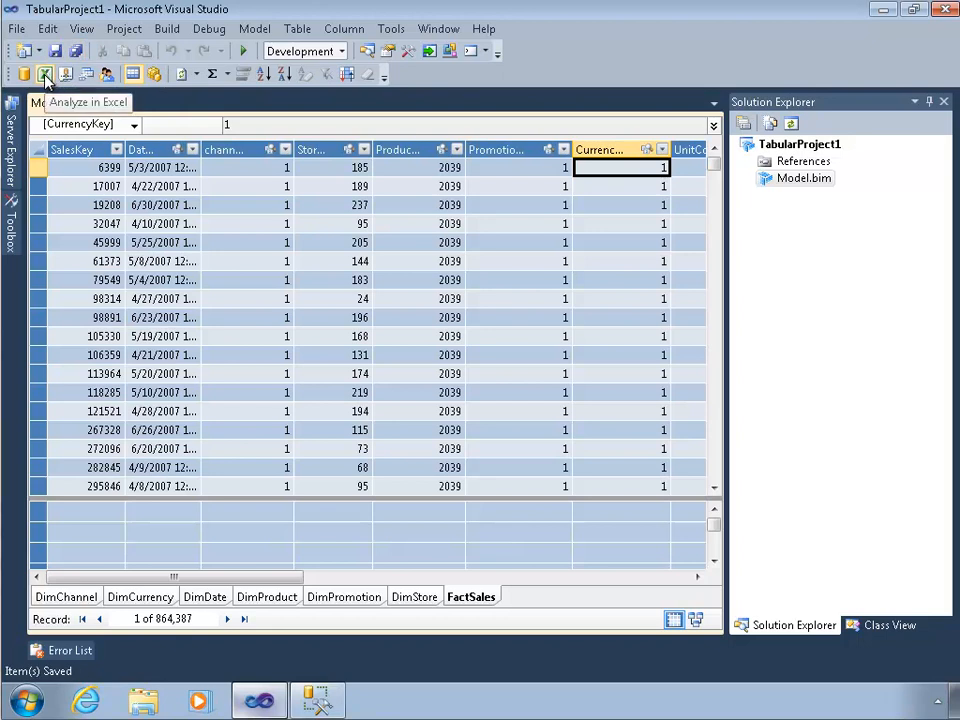
click(44, 75)
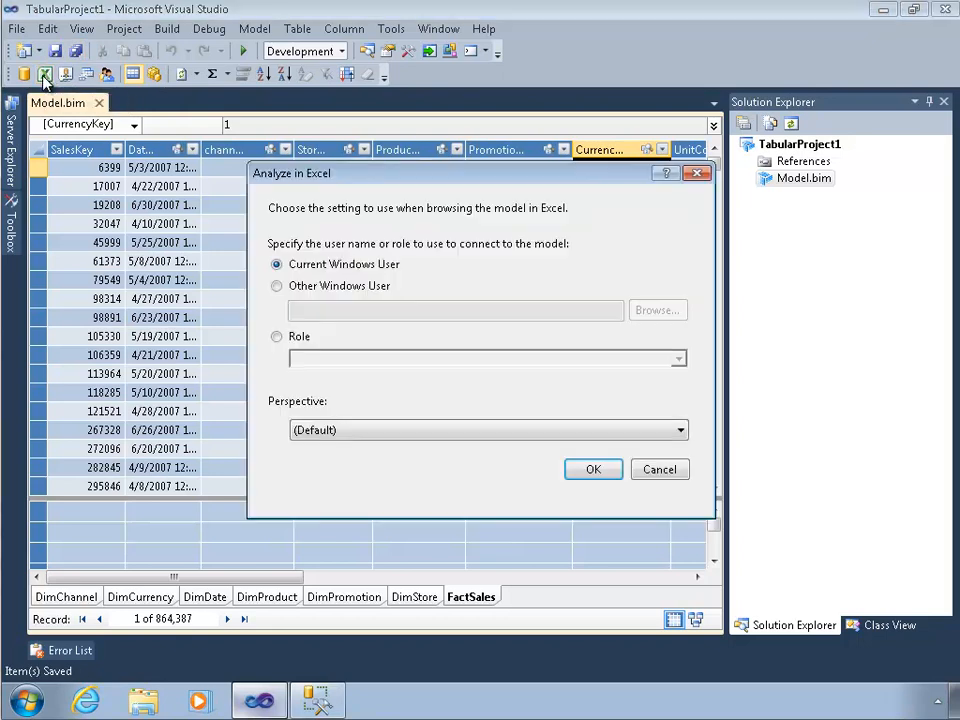
click(592, 470)
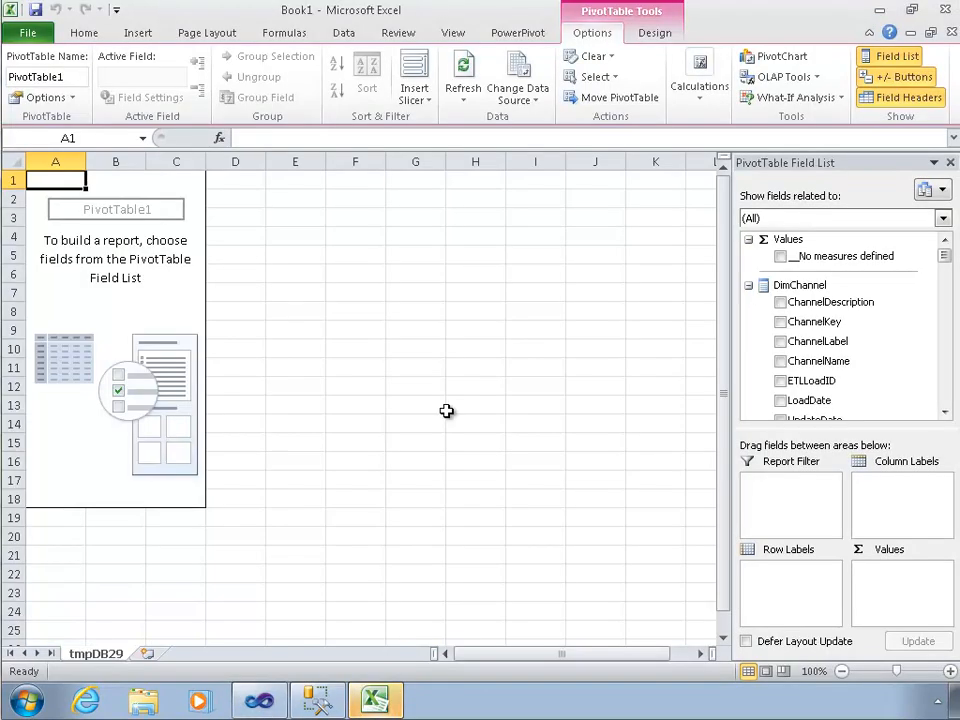
Scroll through the PivotTable Field List, then close Excel without saving the workbook
drag(942, 256, 947, 414)
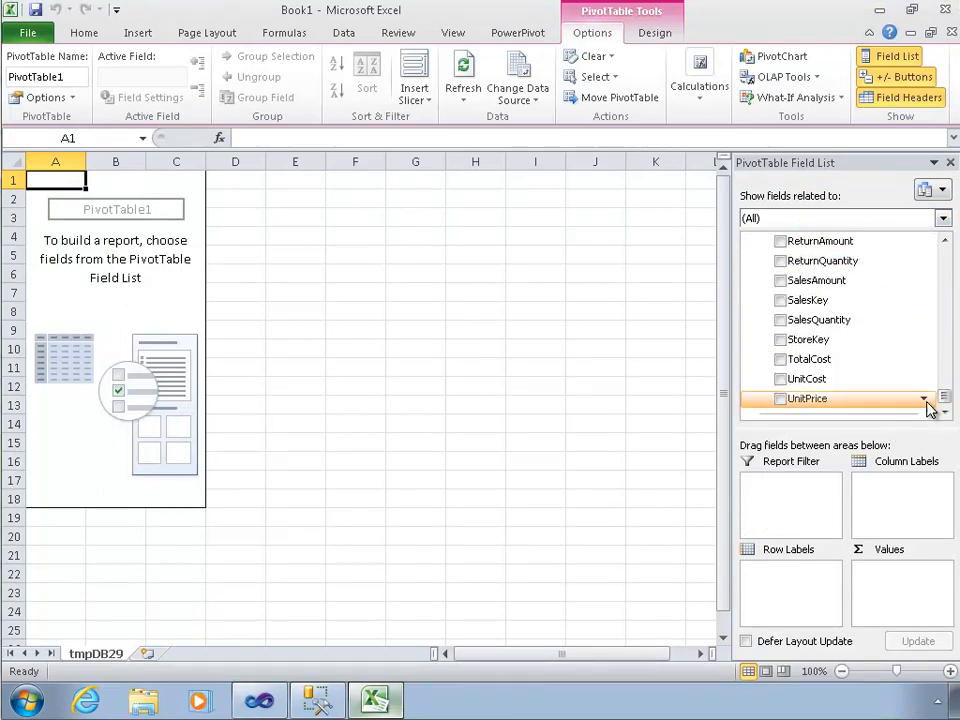
drag(943, 393, 945, 249)
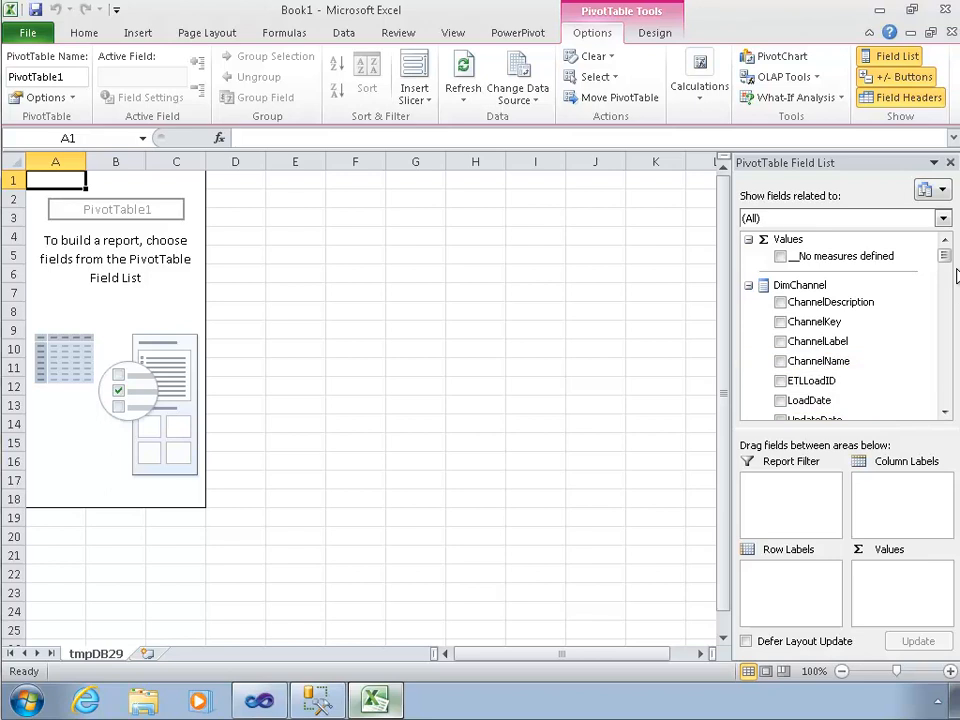
mouse_move(945, 258)
mouse_down()
mouse_move(949, 424)
mouse_move(945, 249)
mouse_up()
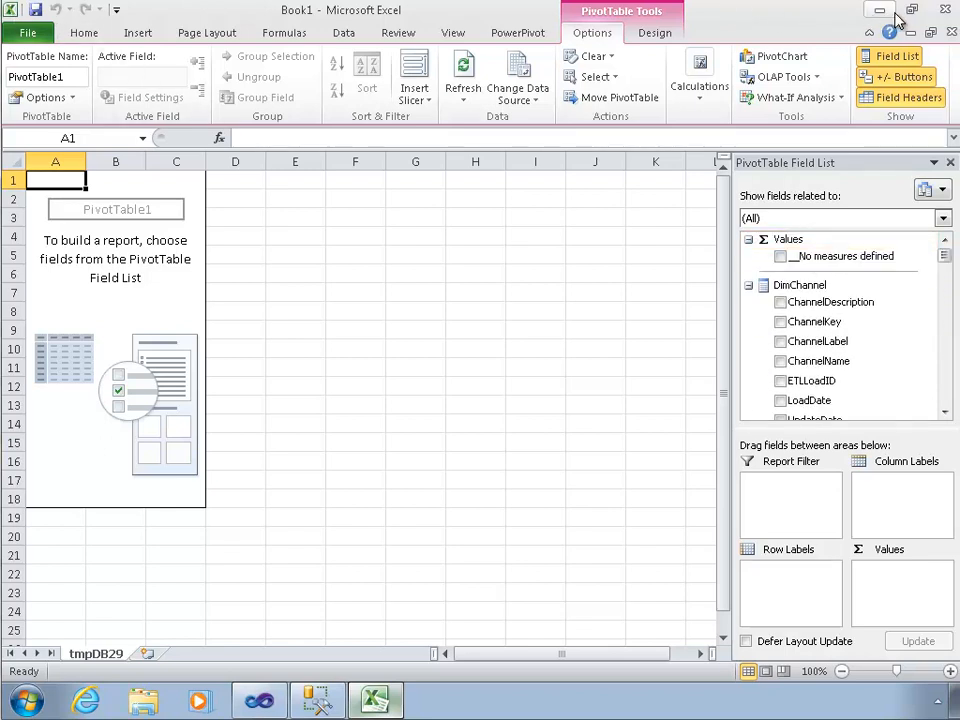
click(944, 10)
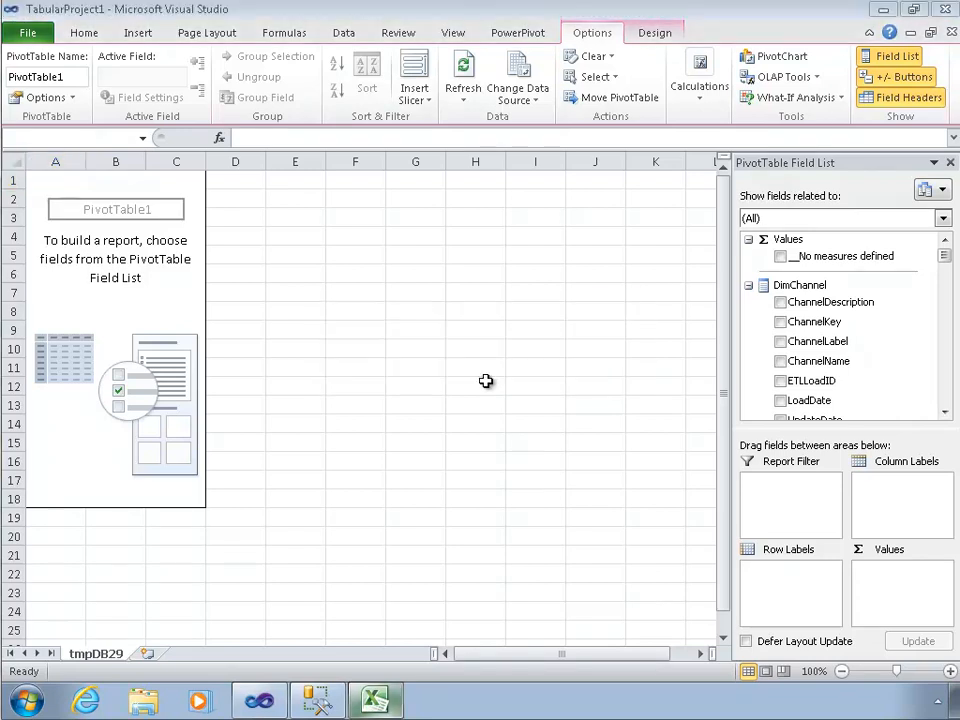
click(482, 370)
click(527, 517)
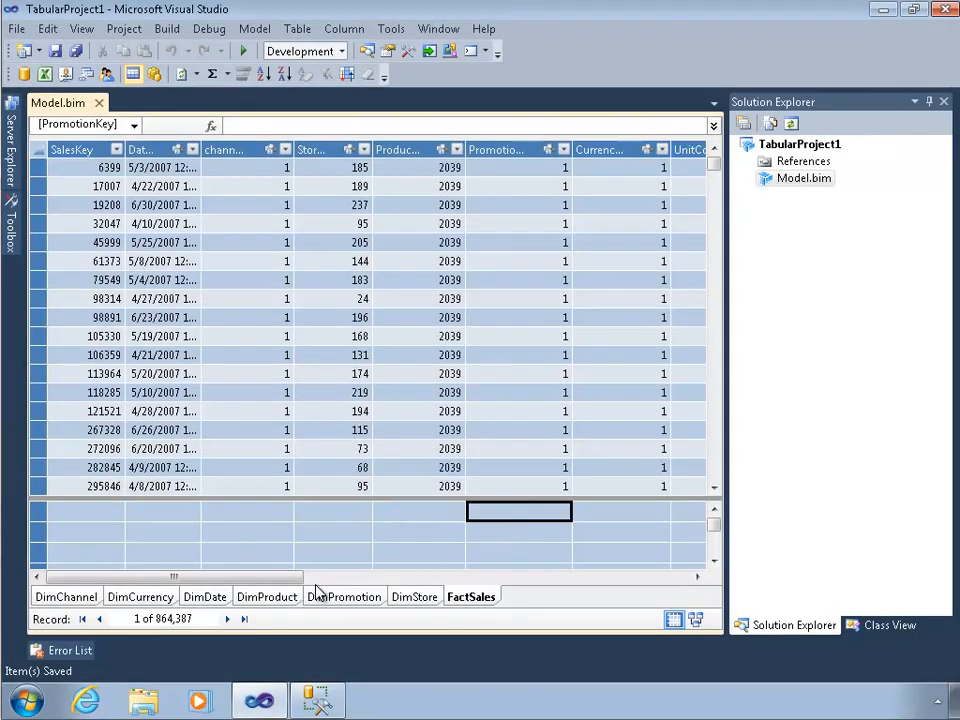
Scroll the FactSales grid right to SalesAmount and select the measure cell below it
drag(250, 582, 362, 565)
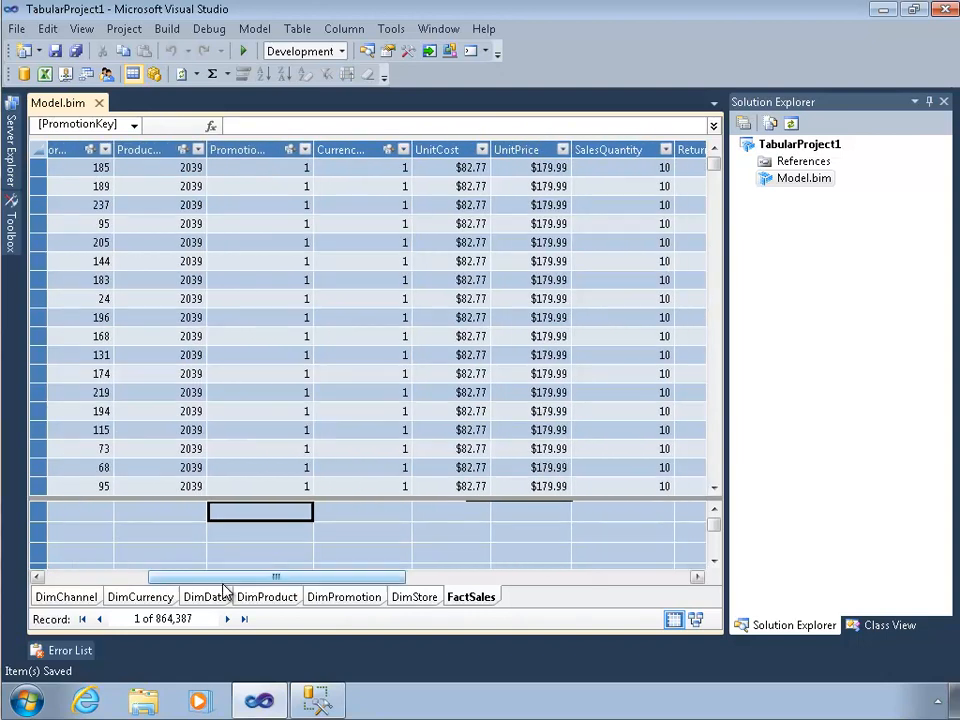
drag(233, 580, 506, 574)
click(560, 514)
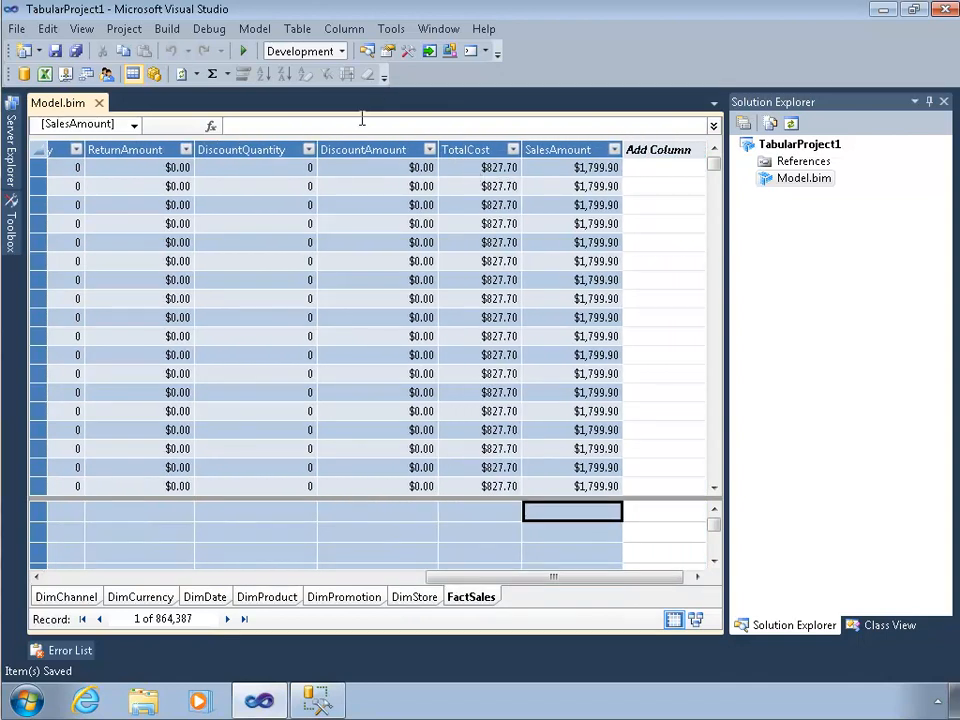
Create a Revenue measure =SUM([SalesAmount]) under FactSales, totaling $2,491,542,535.70, and save all
click(227, 74)
click(231, 101)
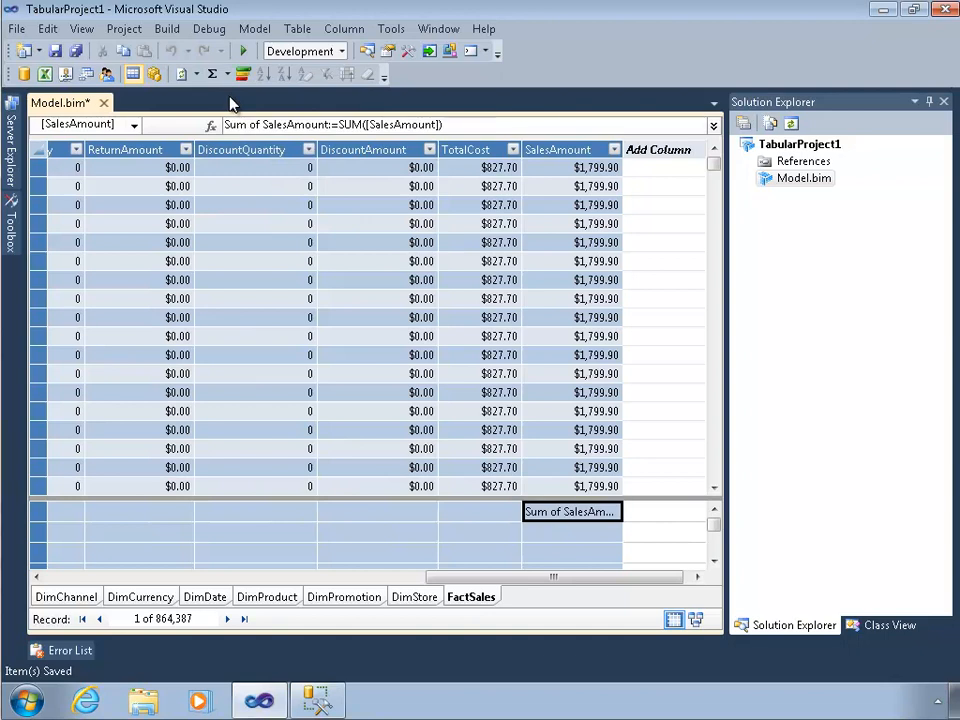
click(330, 125)
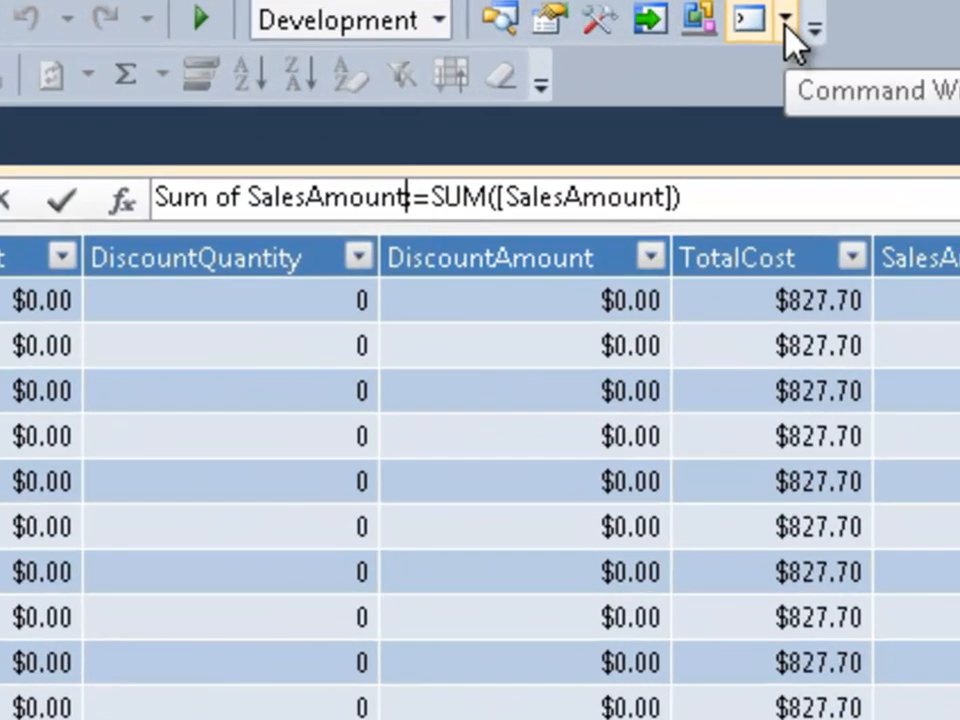
key(shift+Home)
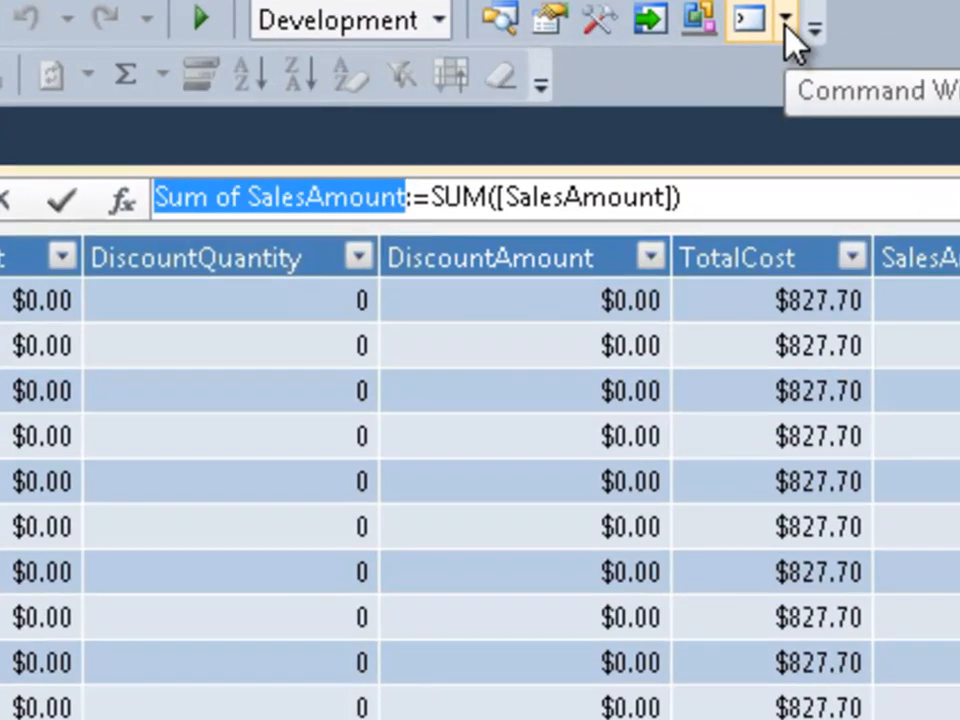
text(Revenue)
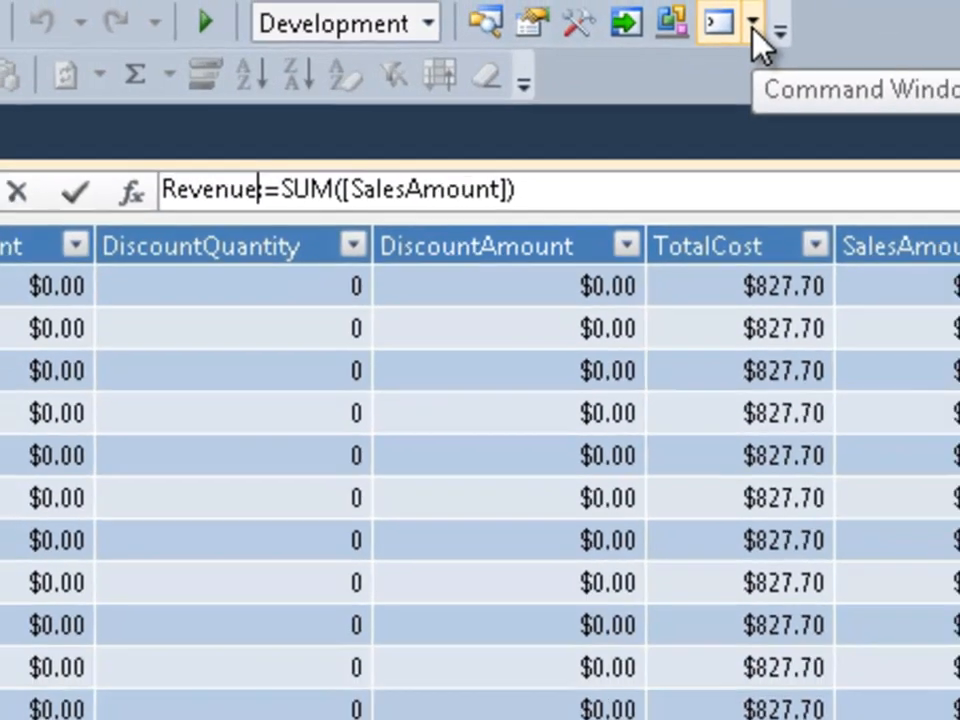
key(Return)
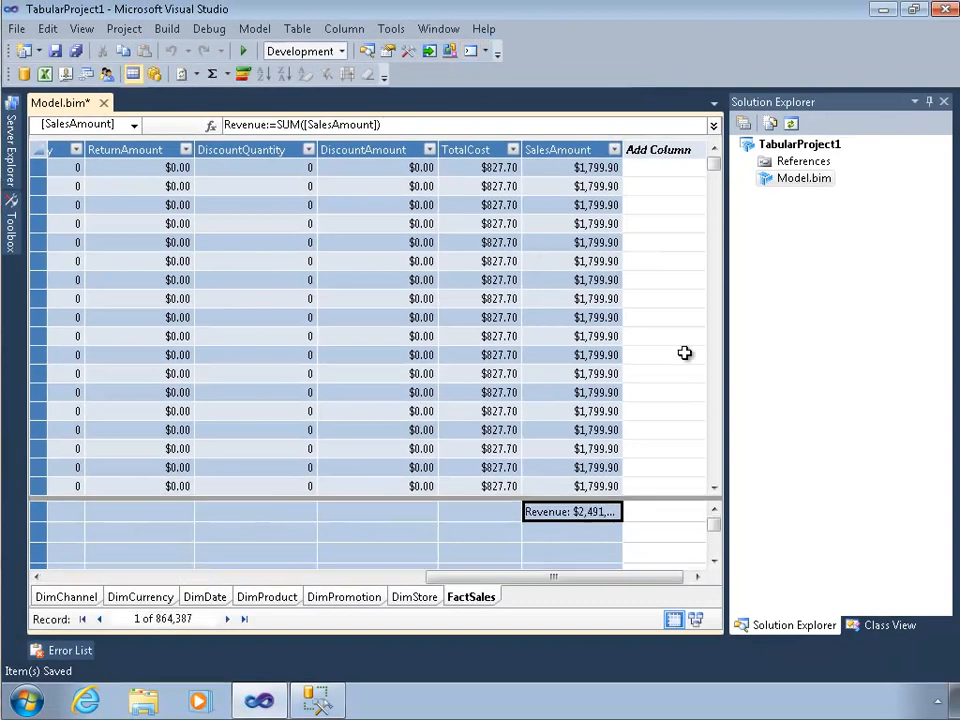
drag(622, 150, 663, 196)
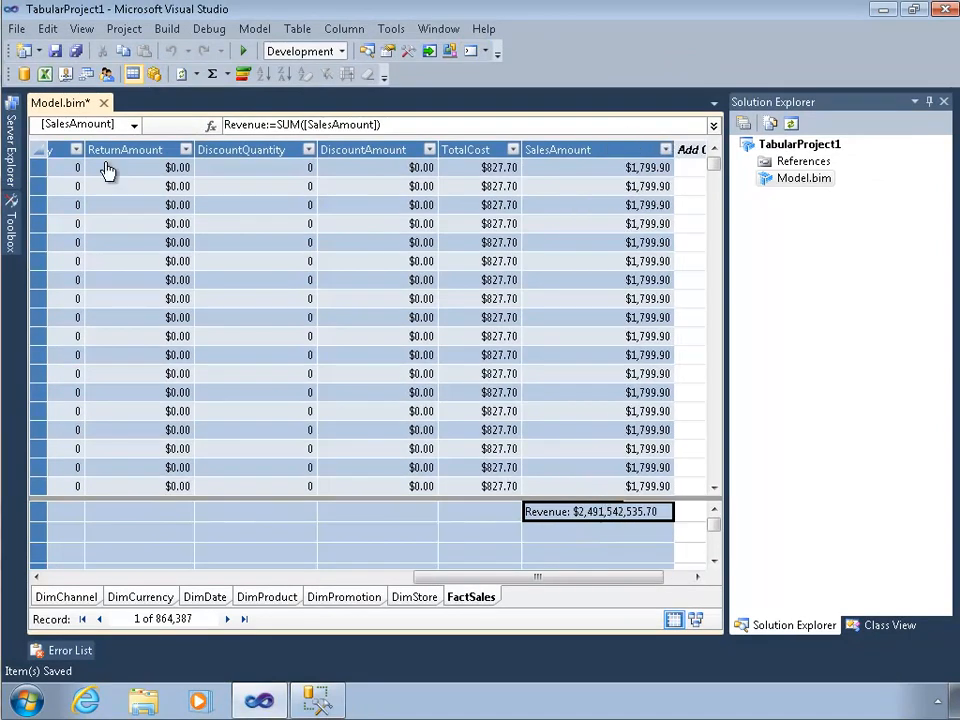
click(76, 49)
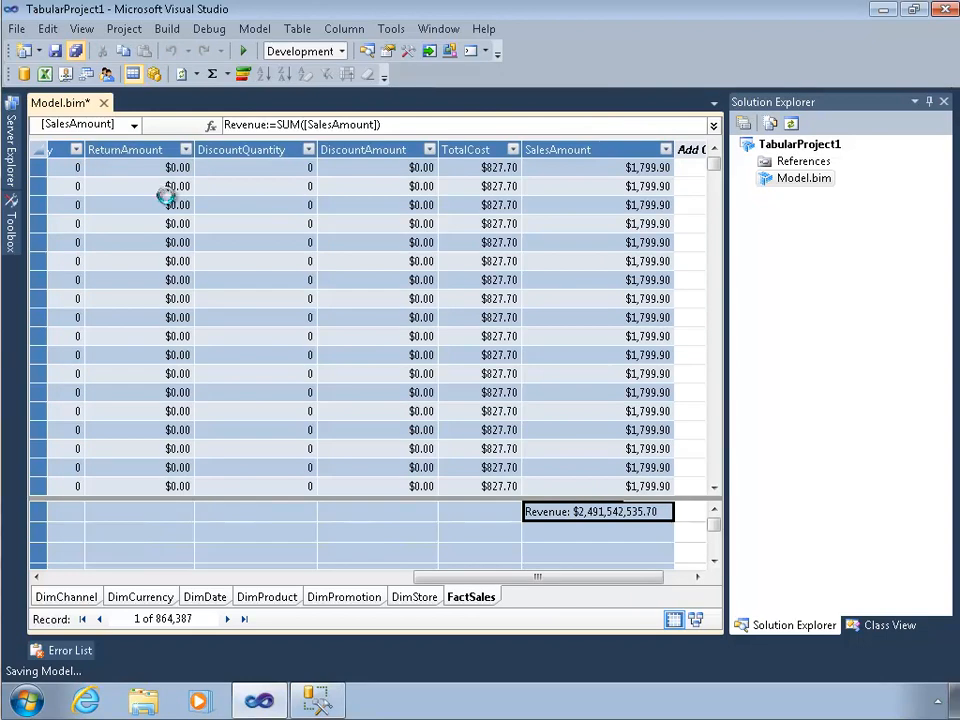
Browse the model in Excel as the current Windows user and add Revenue to the PivotTable
click(45, 75)
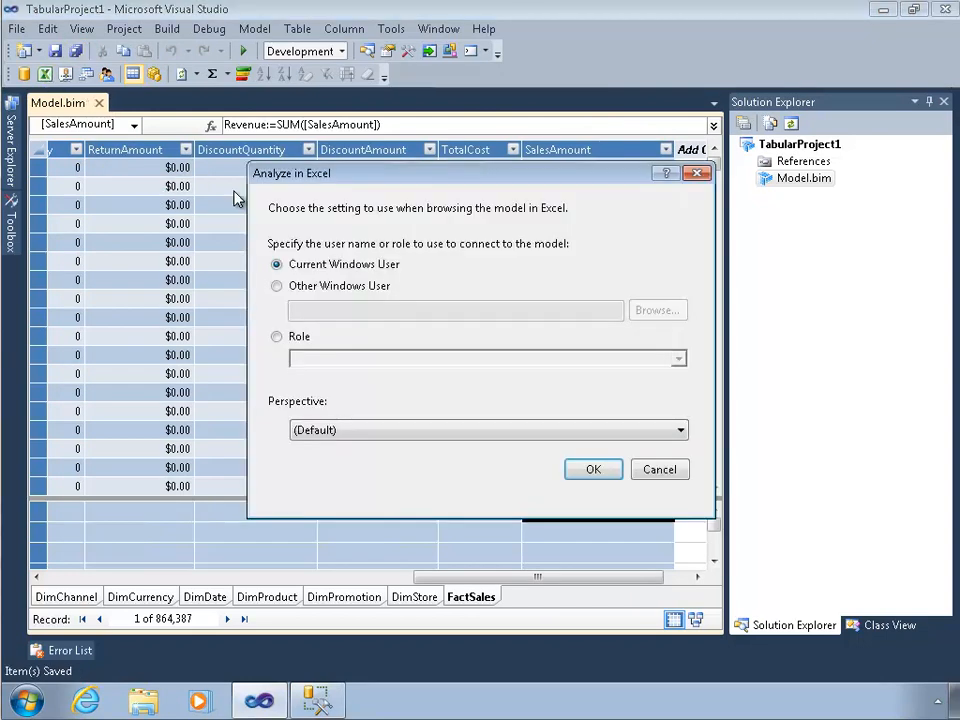
click(594, 470)
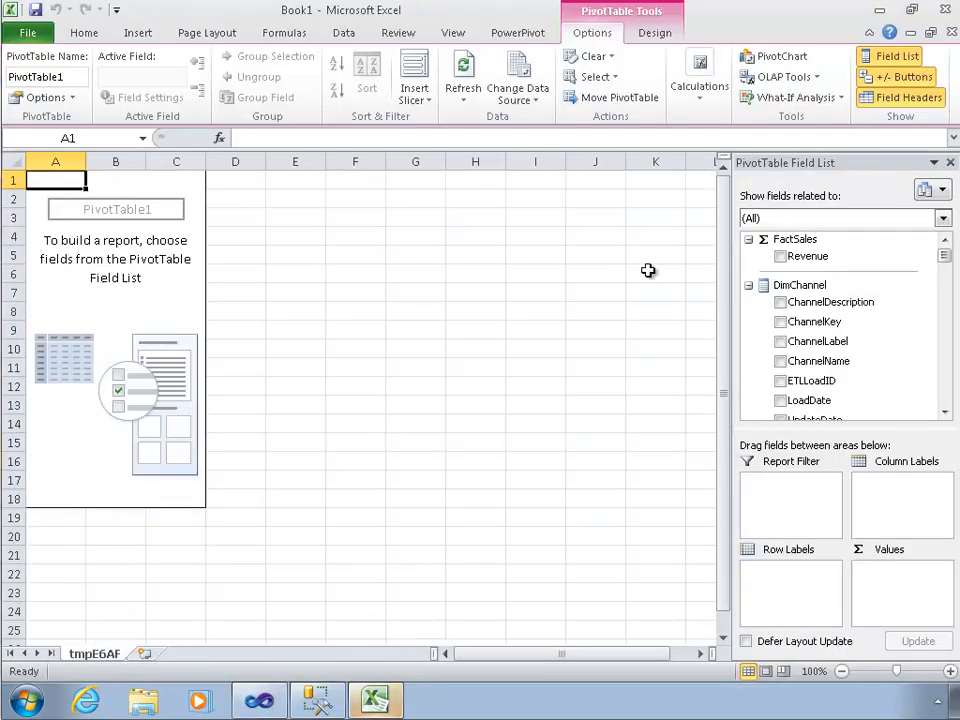
click(786, 262)
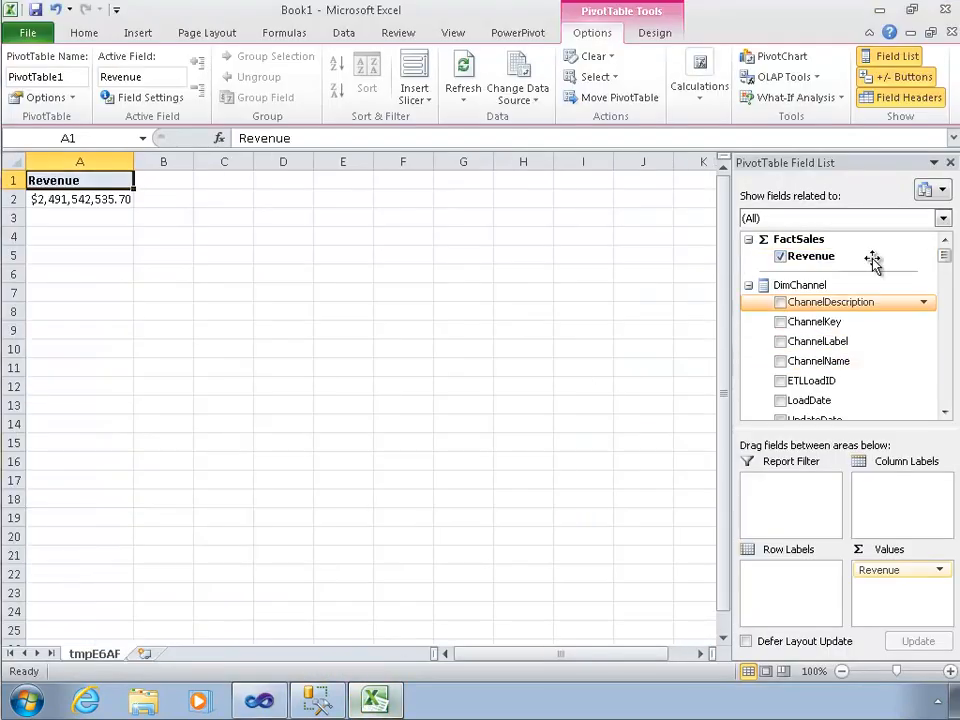
mouse_move(946, 258)
mouse_down()
mouse_move(950, 332)
mouse_move(945, 272)
mouse_up()
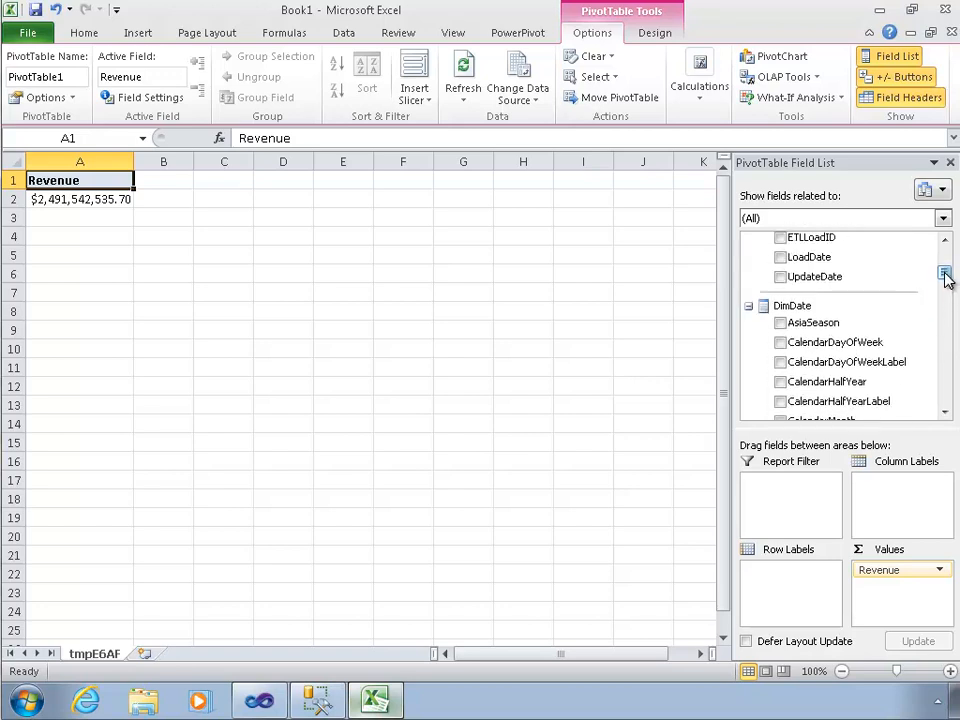
click(945, 413)
click(945, 413)
click(945, 413)
click(945, 413)
click(945, 413)
click(945, 413)
Break Revenue down by CalendarYear and CalendarMonth, review the 2007 months, then close Excel without saving
click(781, 374)
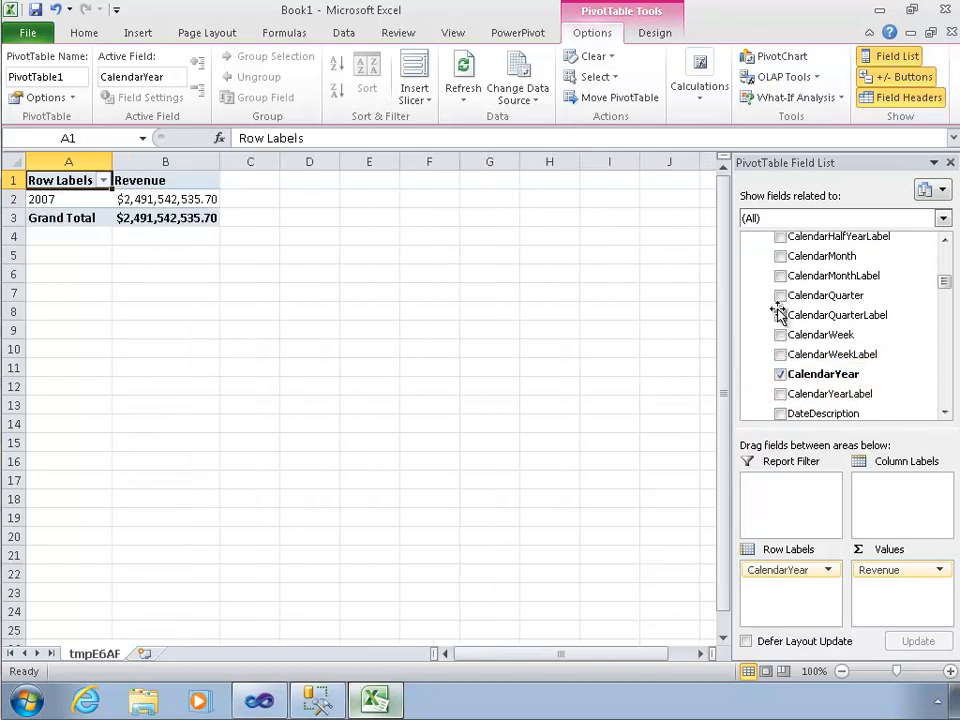
click(781, 258)
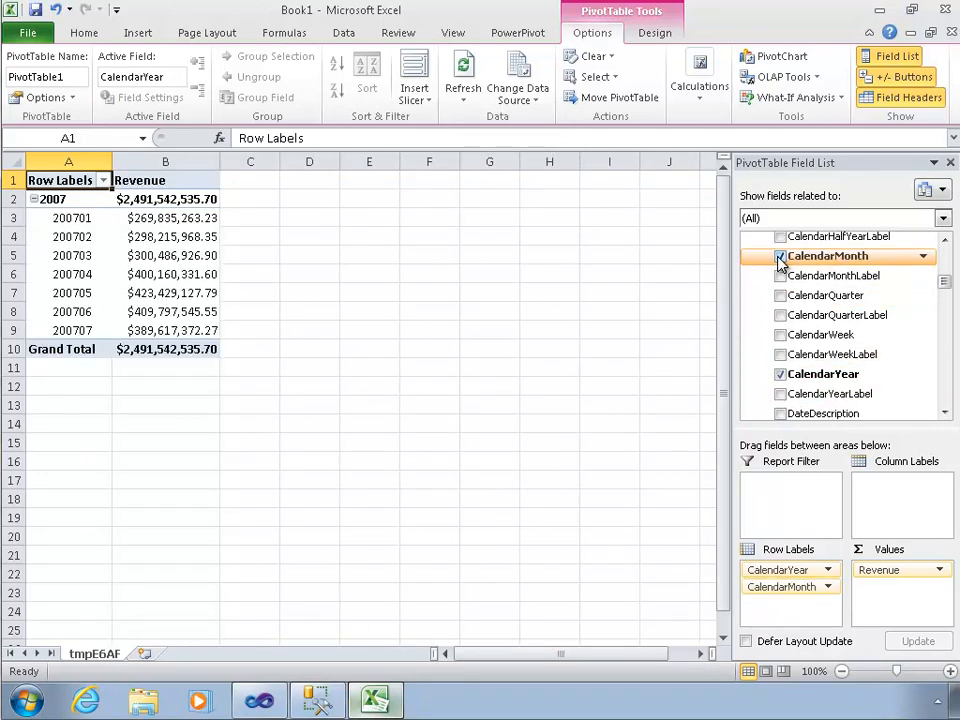
click(72, 220)
click(72, 328)
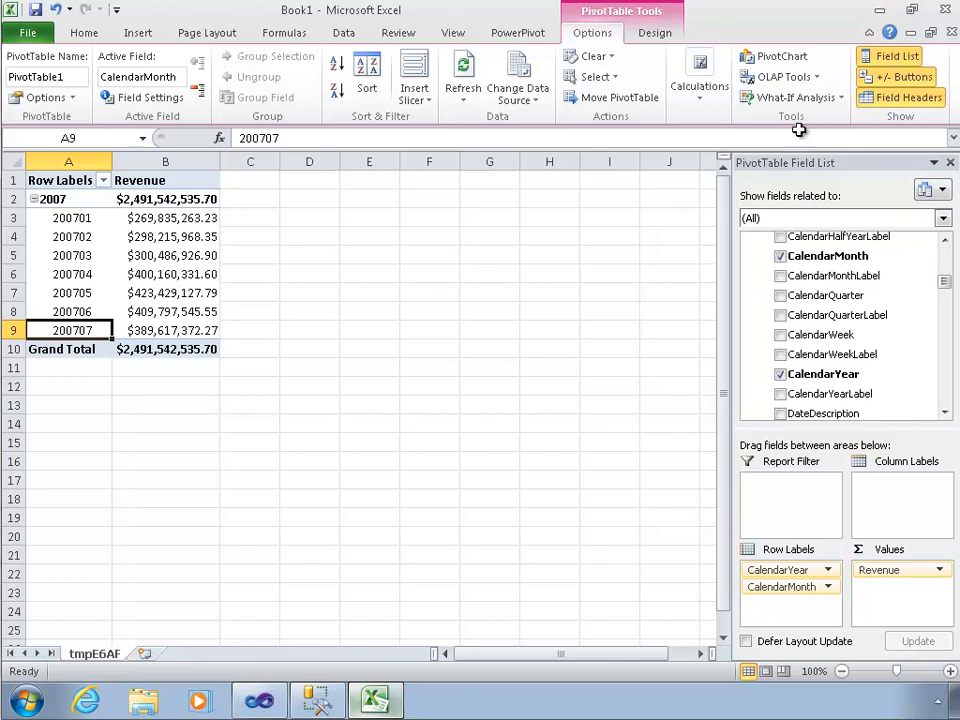
click(948, 12)
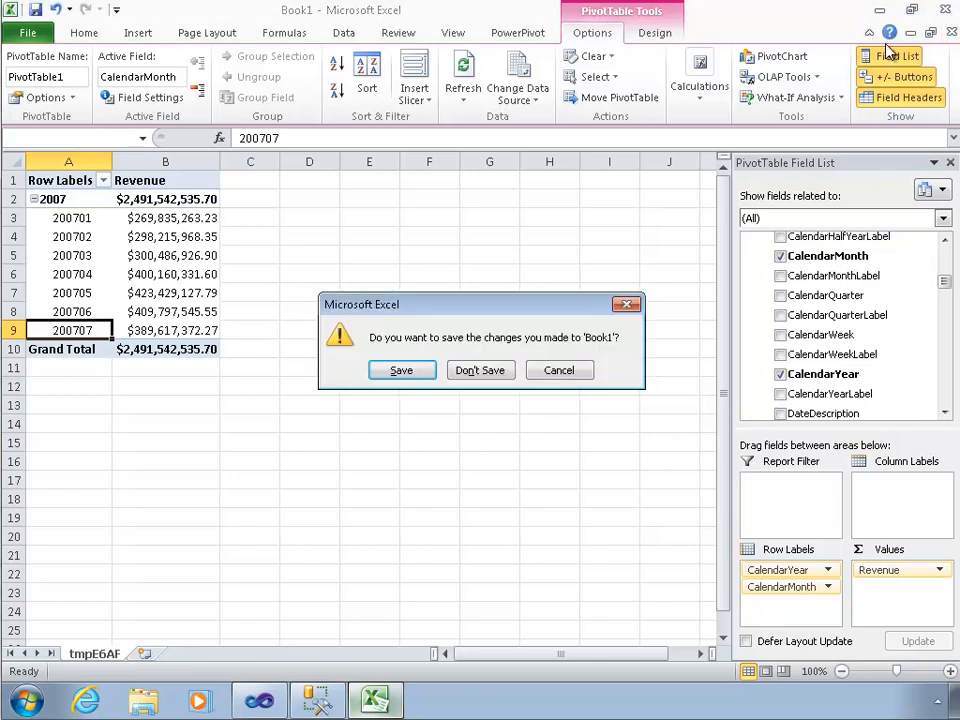
click(490, 368)
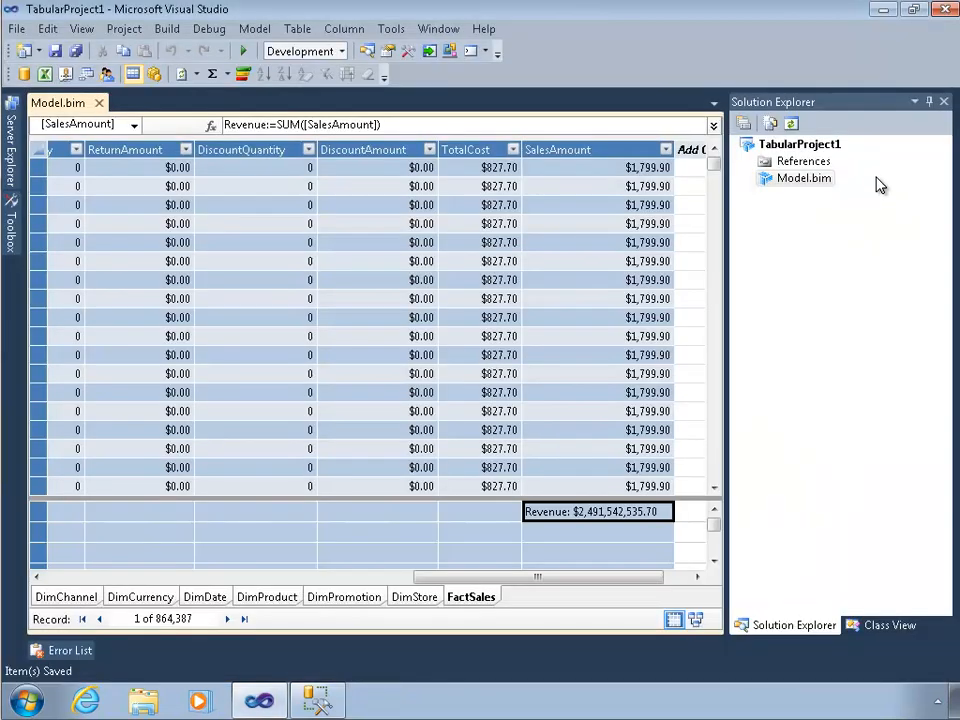
Deploy TabularProject1 from Solution Explorer, then bring up SQL Server Management Studio
right_click(800, 148)
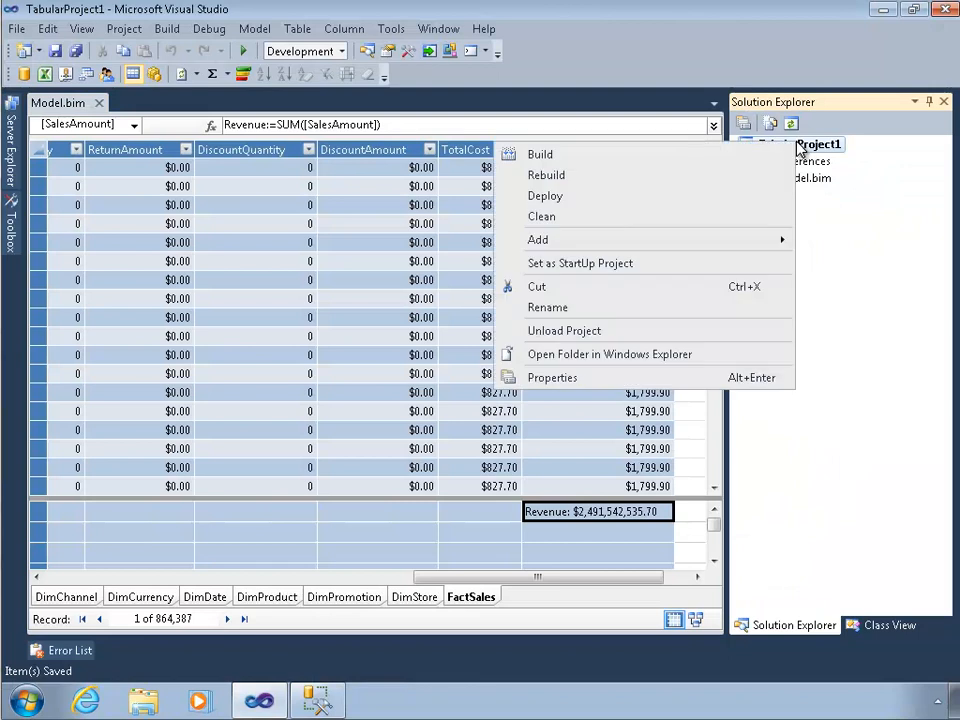
click(555, 199)
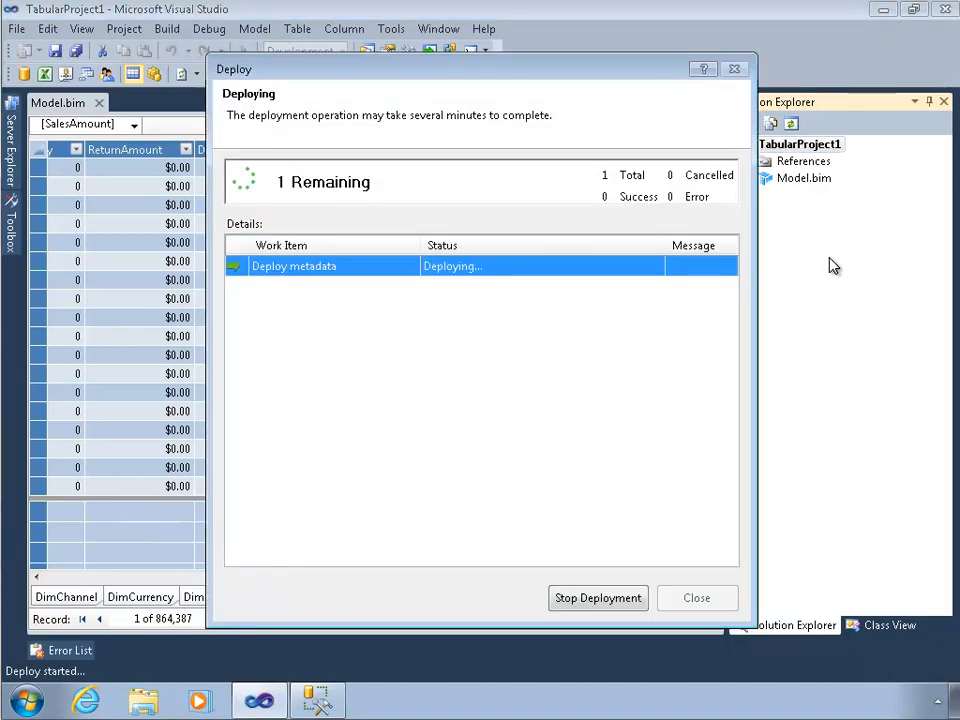
click(686, 598)
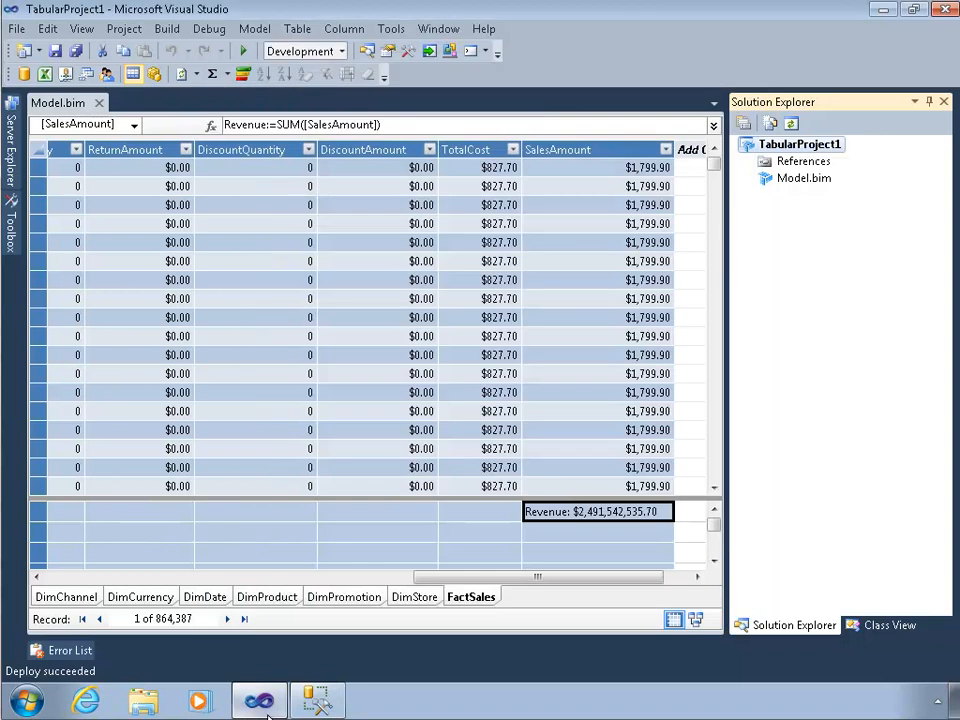
click(316, 700)
Refresh the databases and open the partitions of TabularProject1's FactSales table
right_click(91, 140)
click(127, 277)
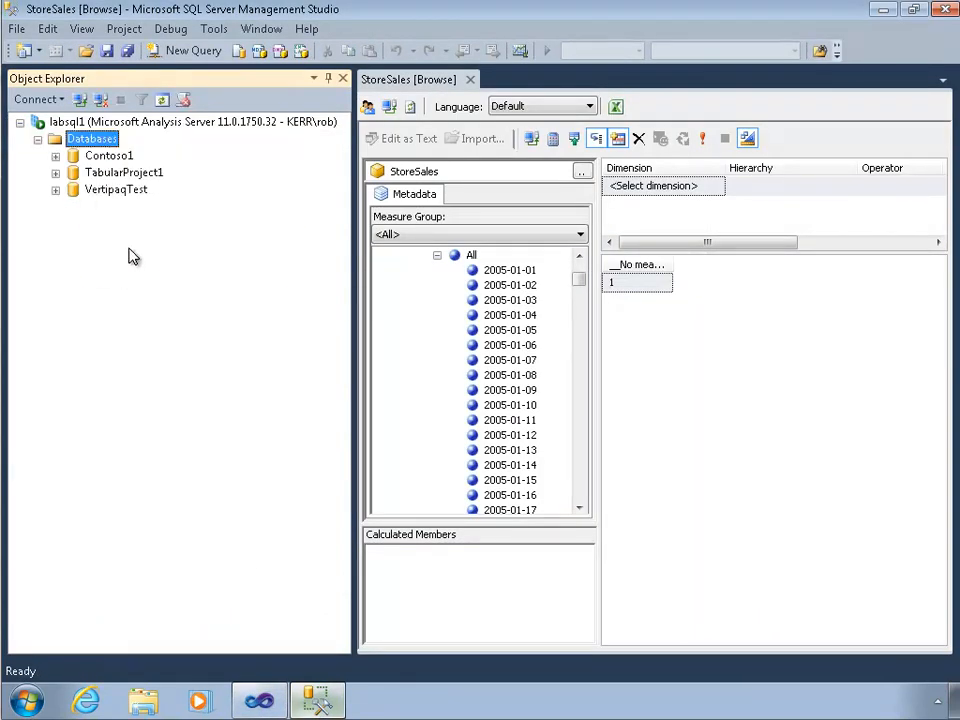
click(56, 173)
click(73, 206)
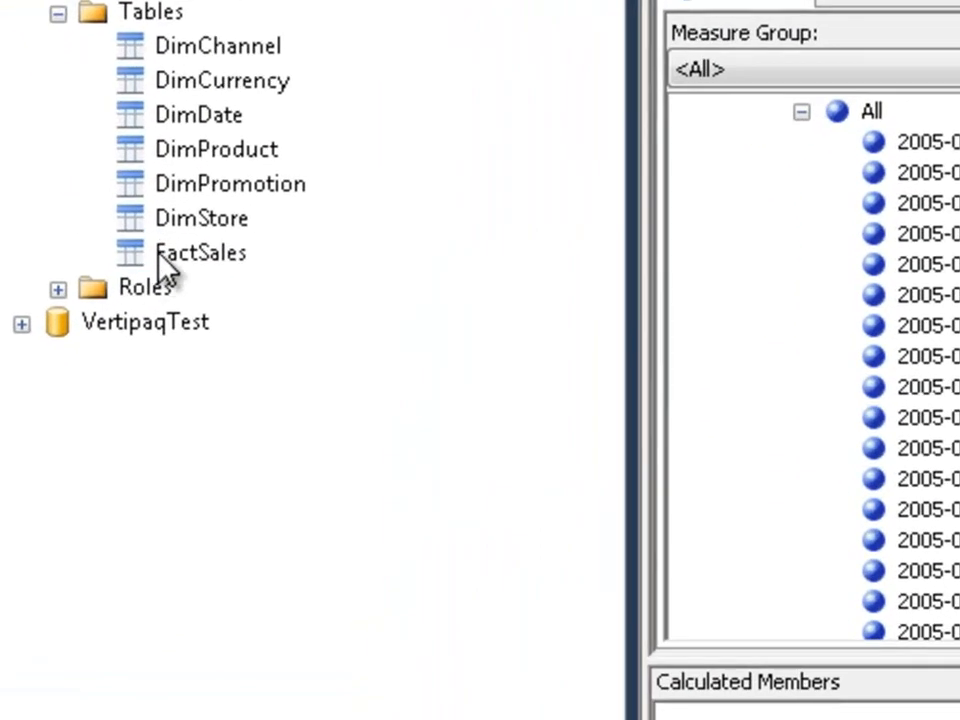
click(182, 255)
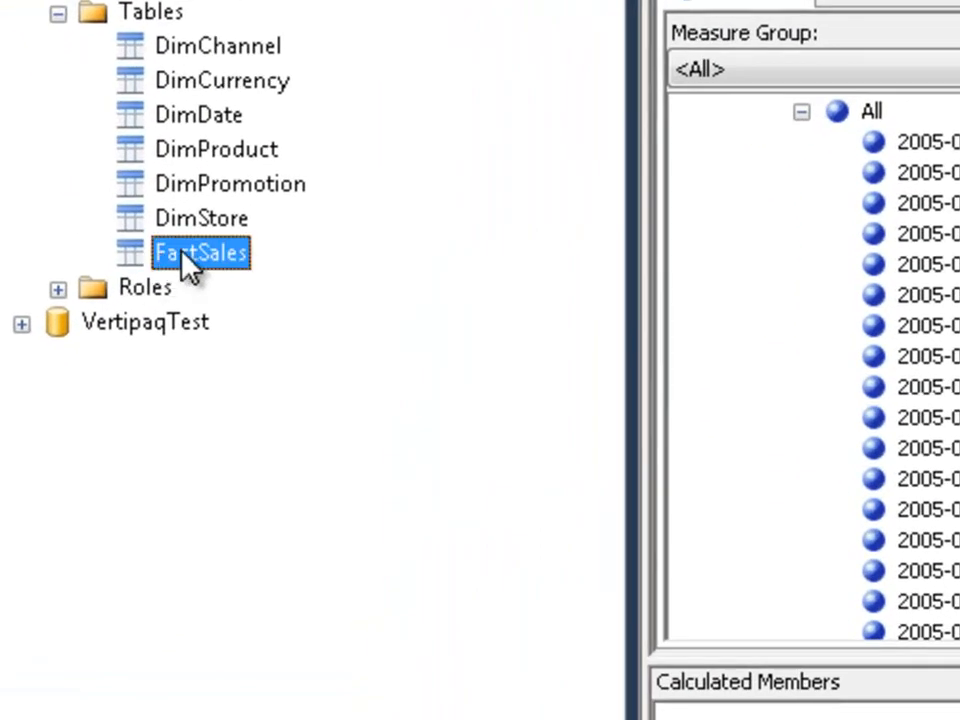
right_click(183, 253)
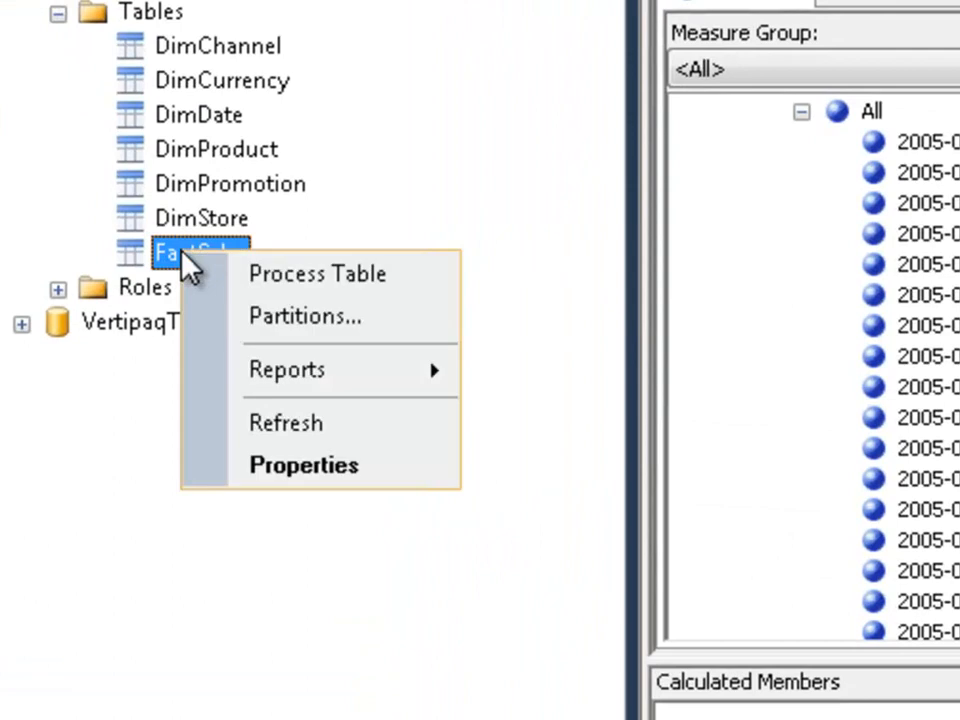
click(332, 318)
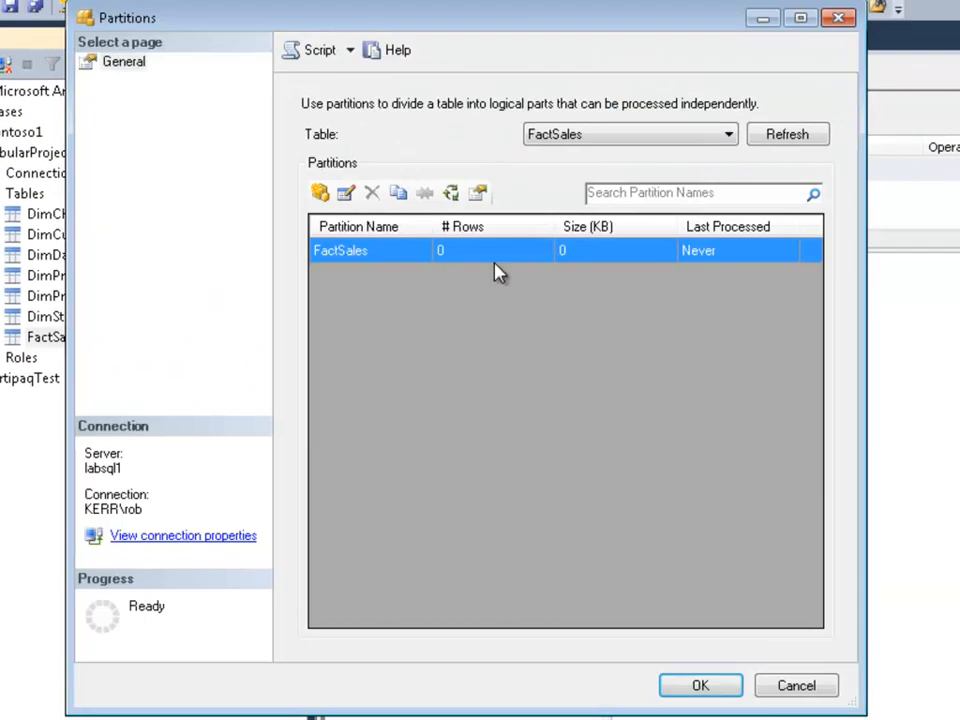
Delete the 2007 DateKey WHERE clause from the FactSales partition query and save it
click(345, 192)
click(610, 342)
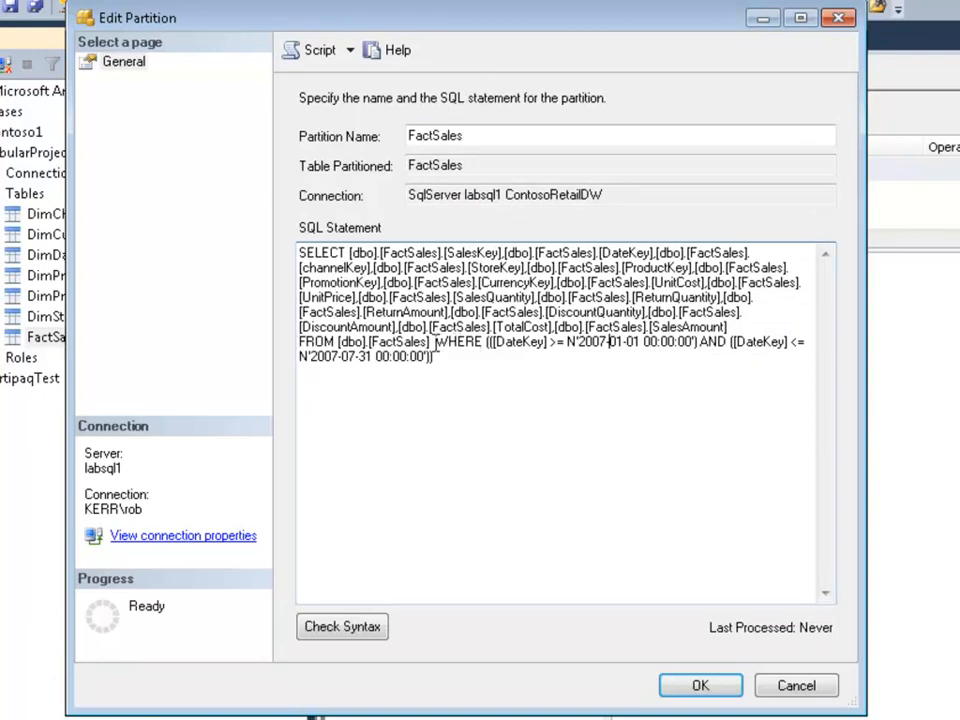
drag(451, 350, 460, 362)
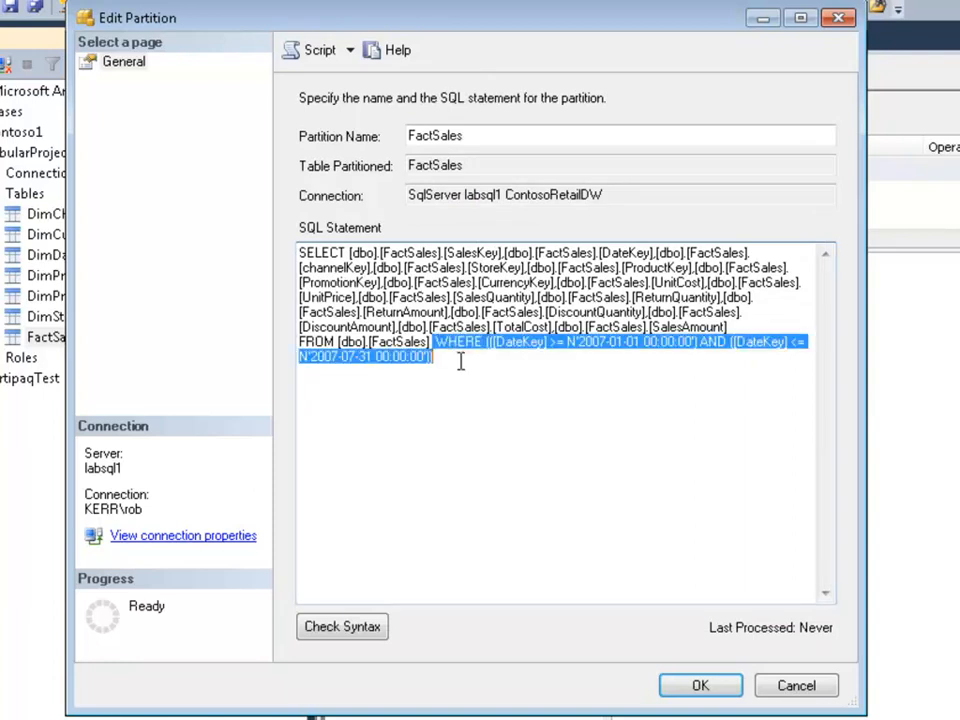
key(Delete)
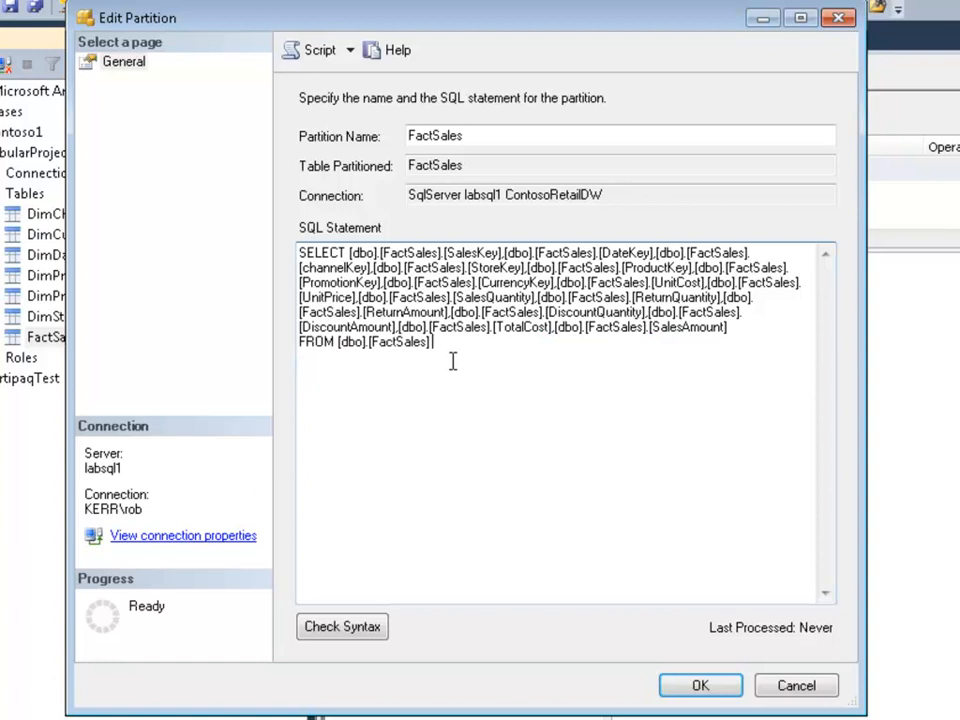
click(693, 688)
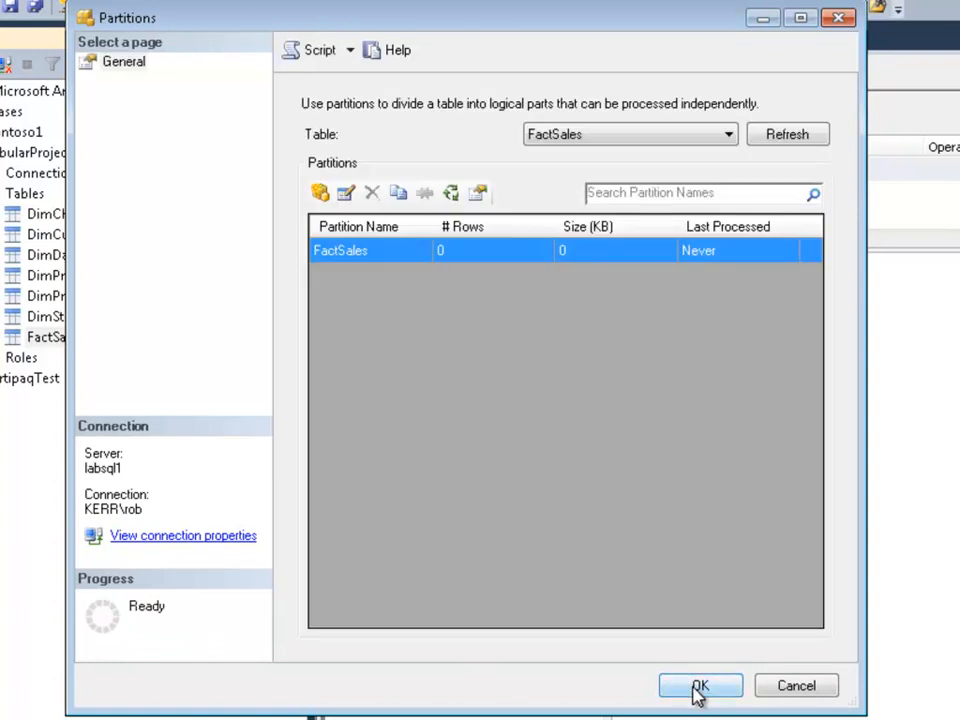
click(699, 690)
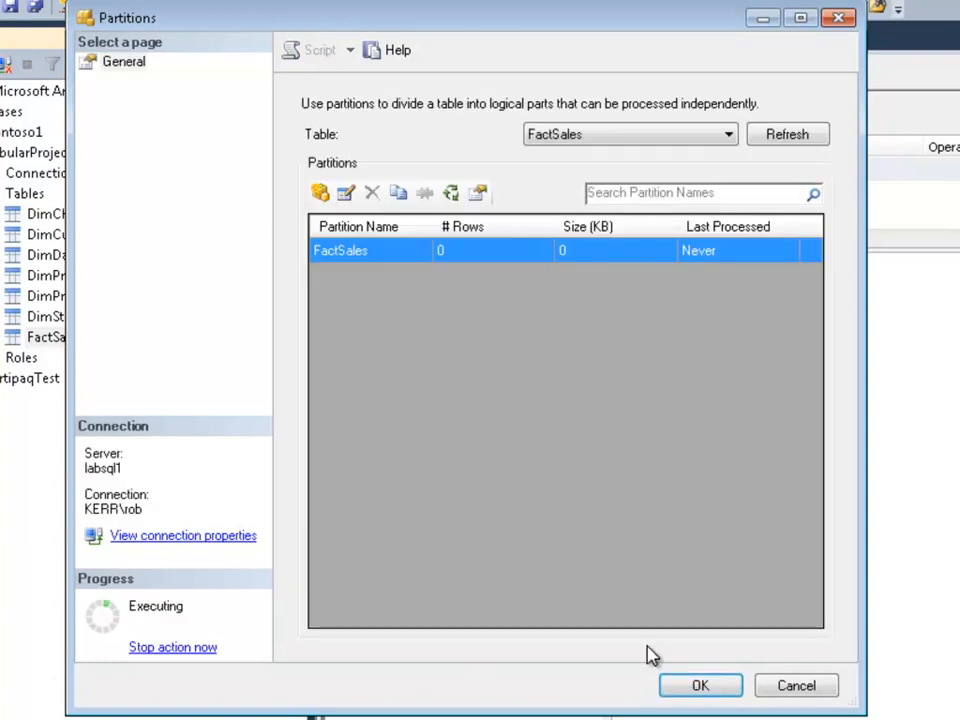
Start Process Table from FactSales and select all seven tables, DimChannel through DimStore
right_click(52, 342)
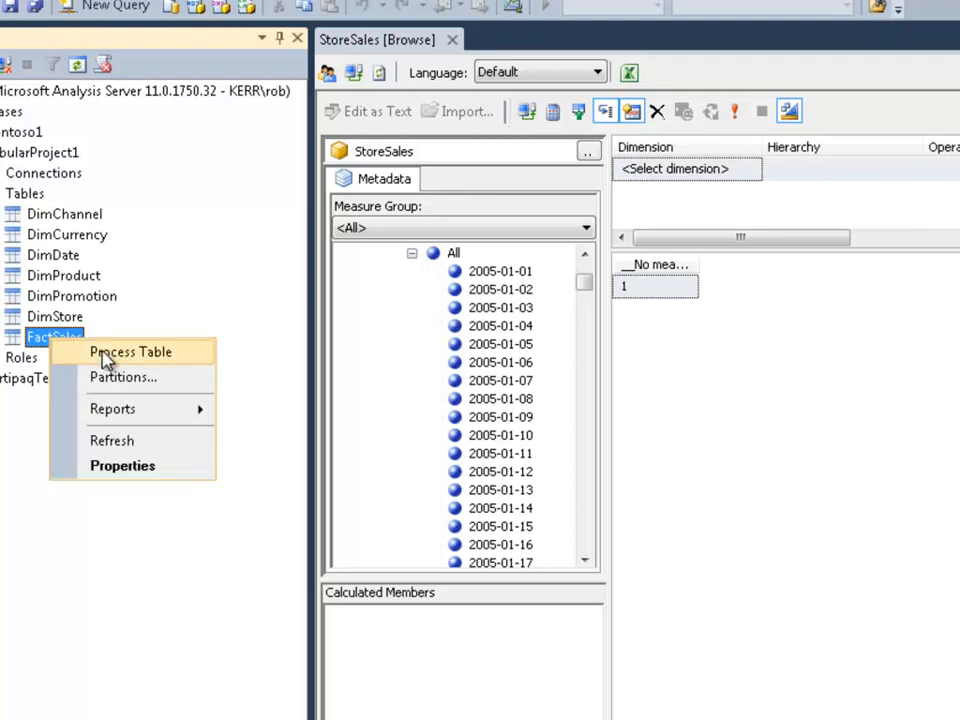
click(103, 353)
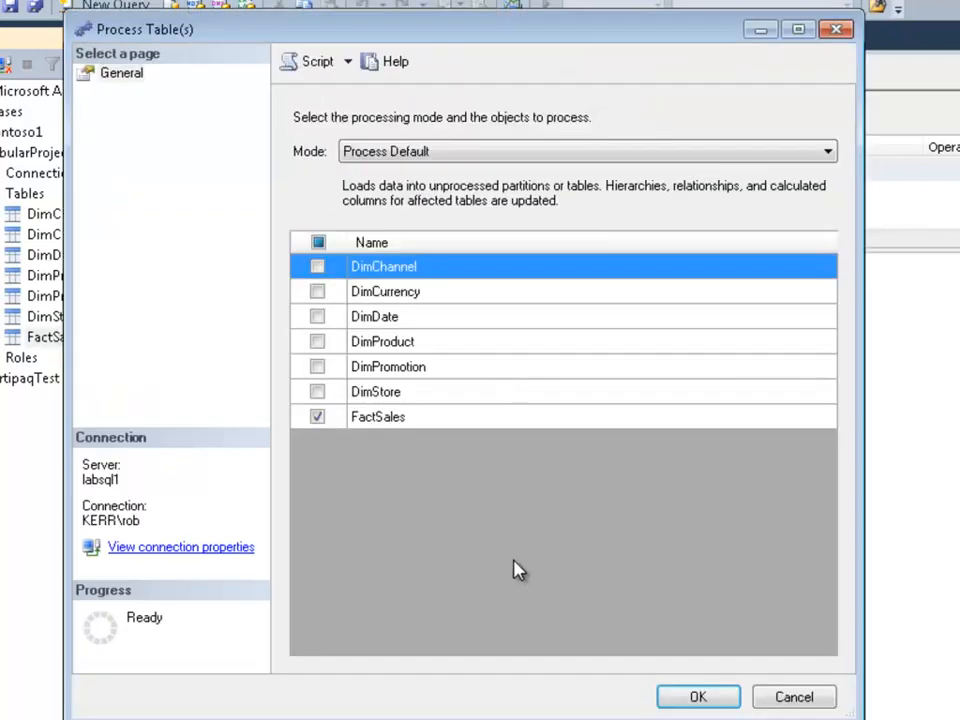
click(318, 267)
click(318, 292)
click(318, 316)
click(318, 342)
click(318, 367)
click(318, 392)
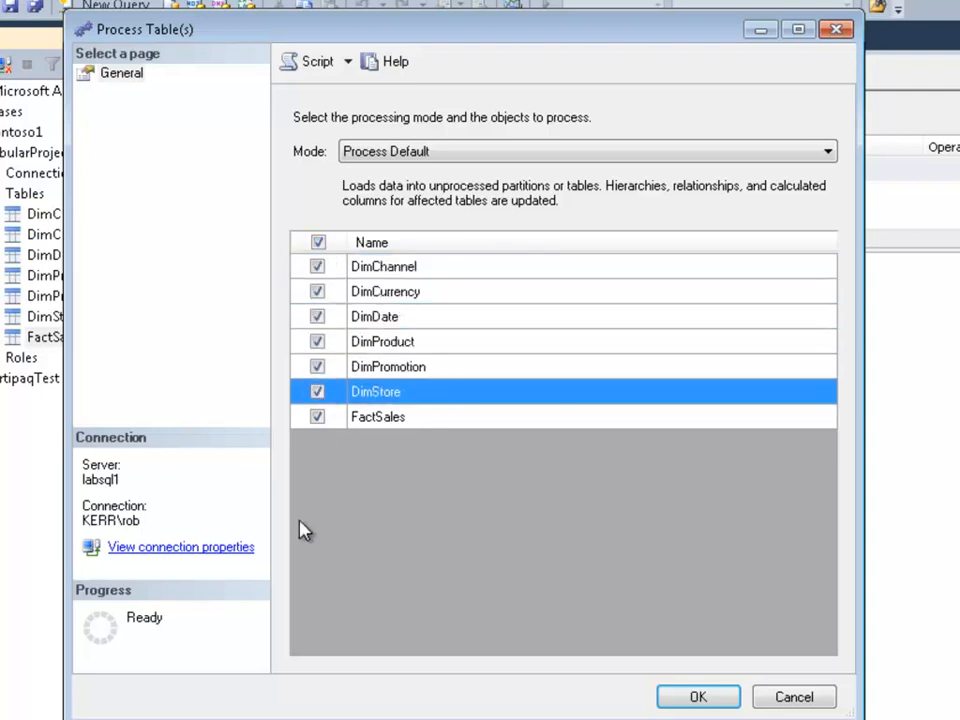
Run Process Full on the selected tables, loading 3,406,089 FactSales rows successfully
click(588, 151)
click(399, 187)
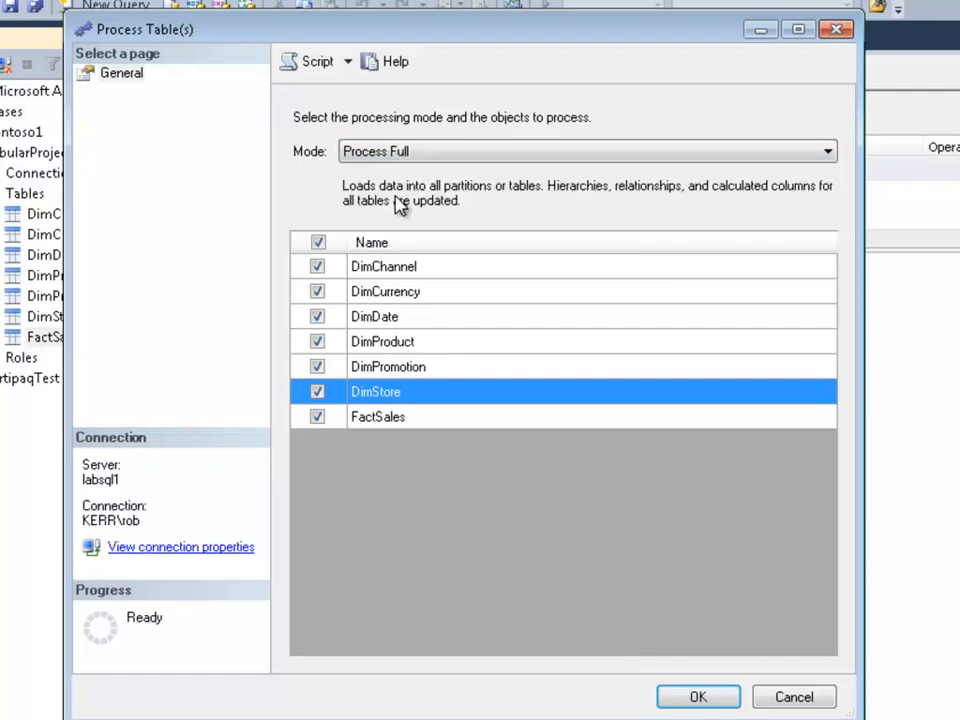
click(698, 697)
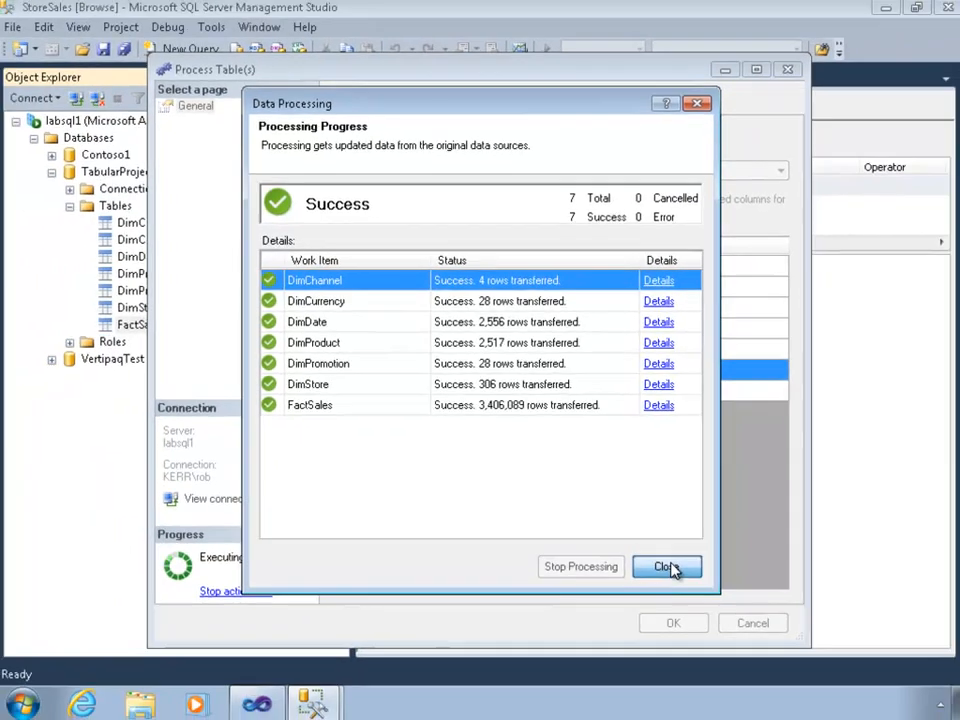
click(690, 628)
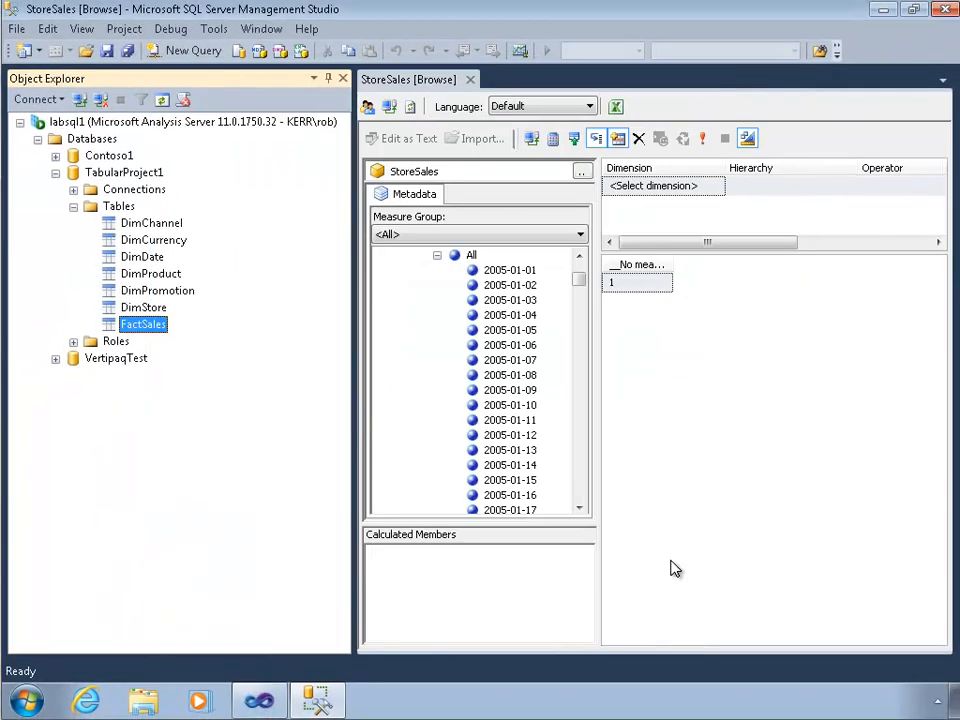
Launch Excel 2010 and import the tabular model as a PivotTable
click(24, 700)
click(77, 150)
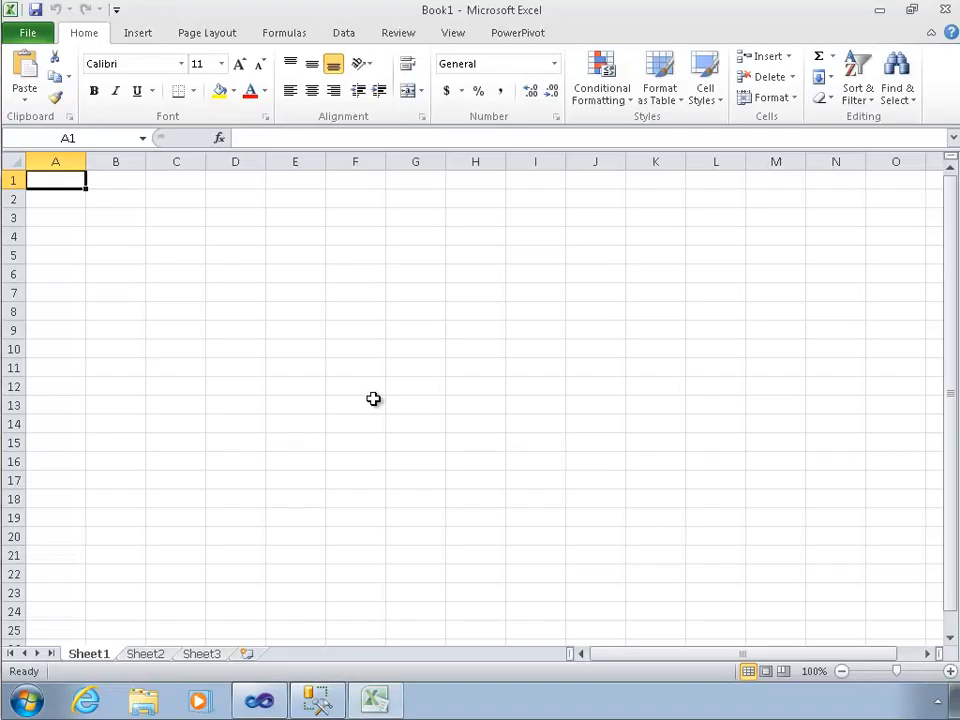
click(490, 423)
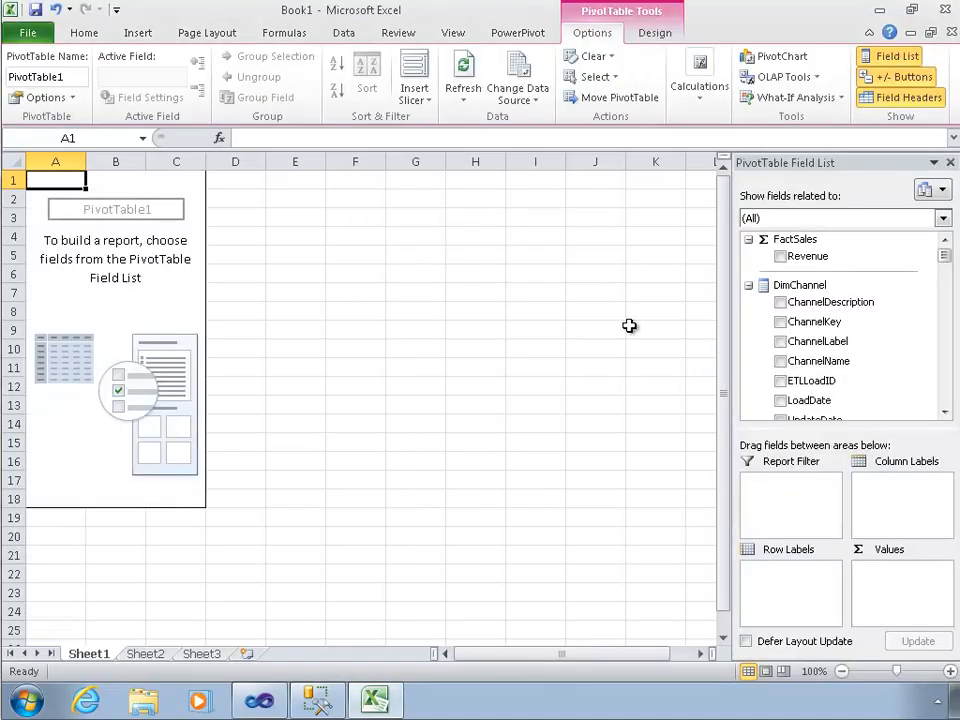
Show Revenue by CalendarYear and CalendarMonth, totaling $12,413,657,608.89 for 2007–2009
click(780, 256)
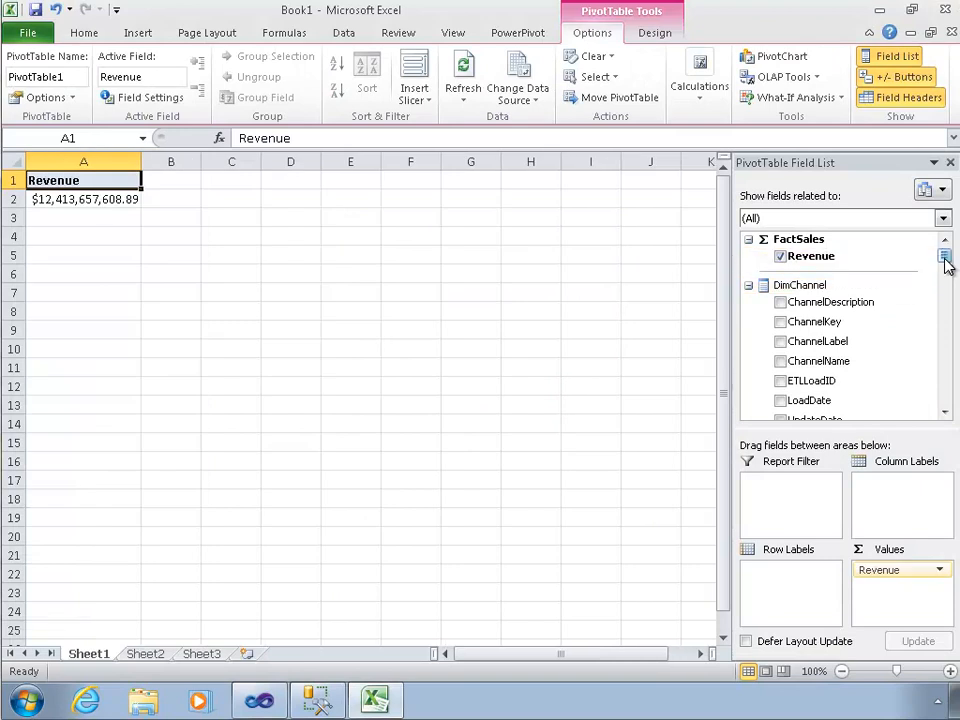
drag(945, 258, 951, 282)
click(944, 413)
click(944, 413)
click(944, 413)
click(944, 413)
click(780, 384)
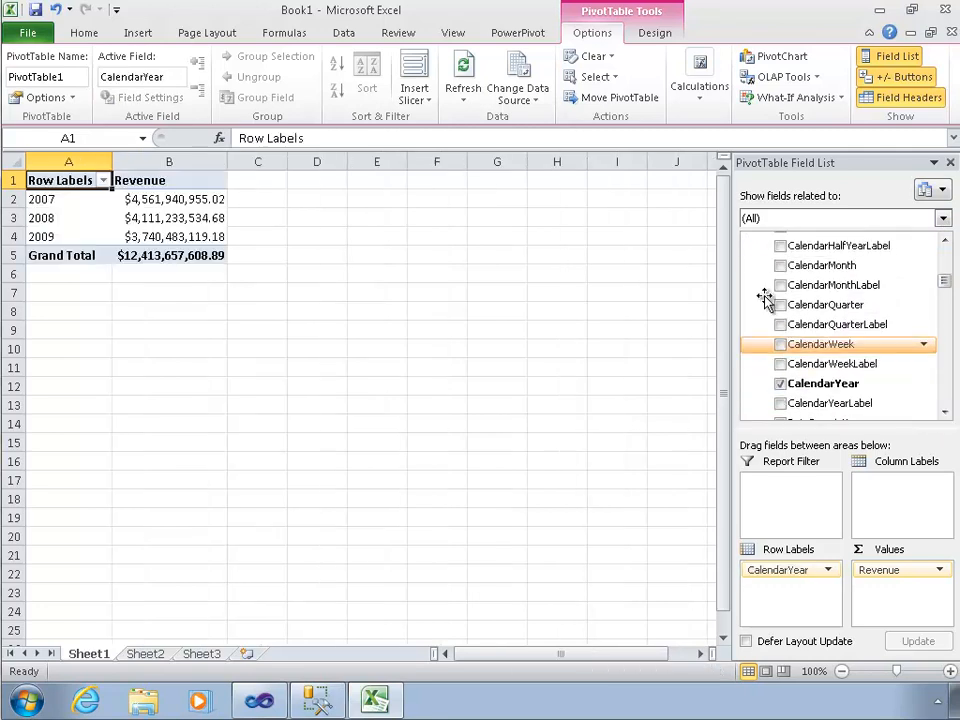
click(780, 265)
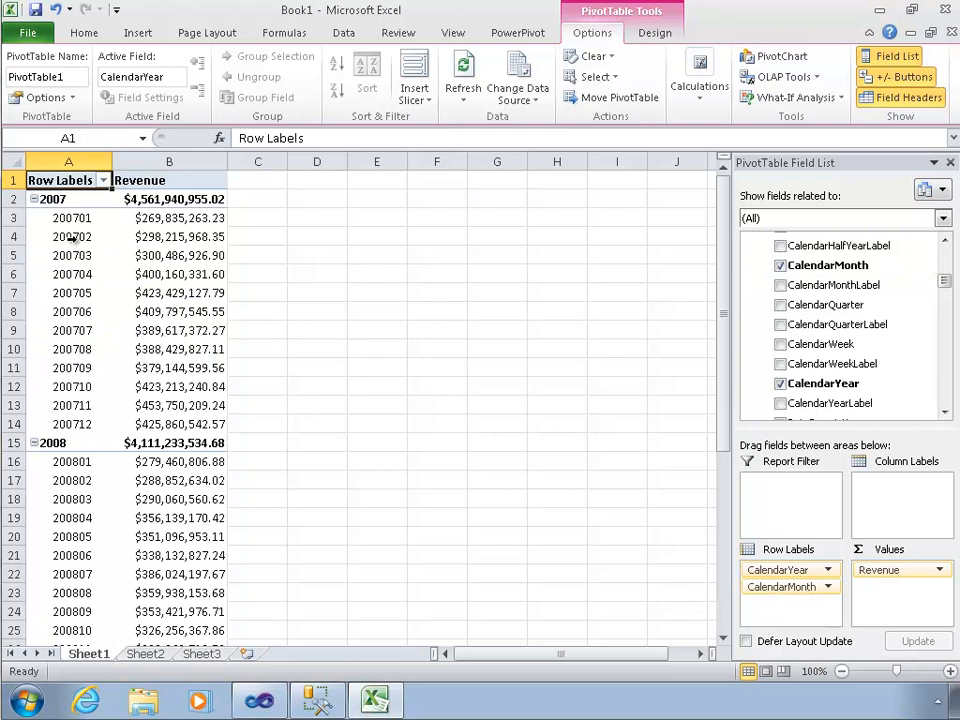